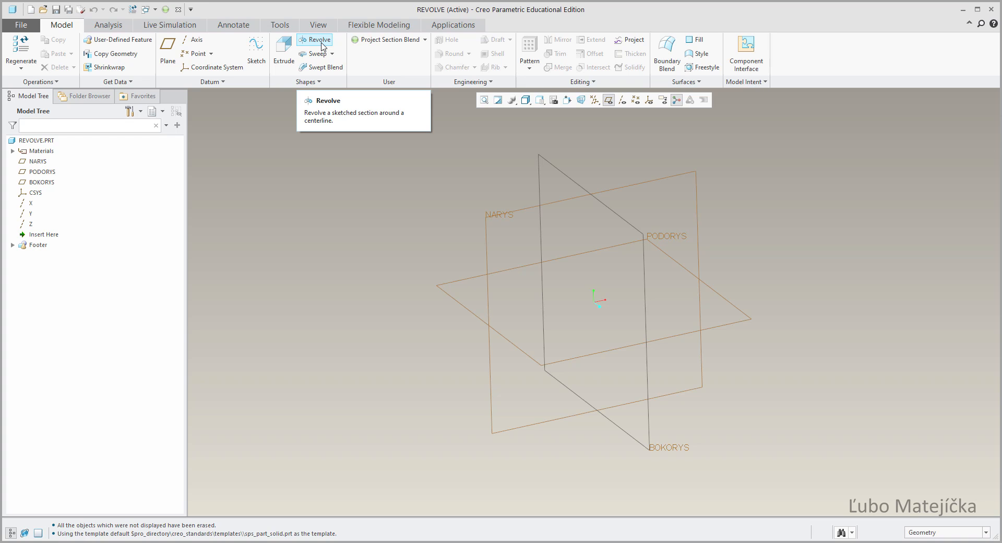
- Start a Revolve feature and open its section sketch on the NARYS plane
left_click(320, 41)
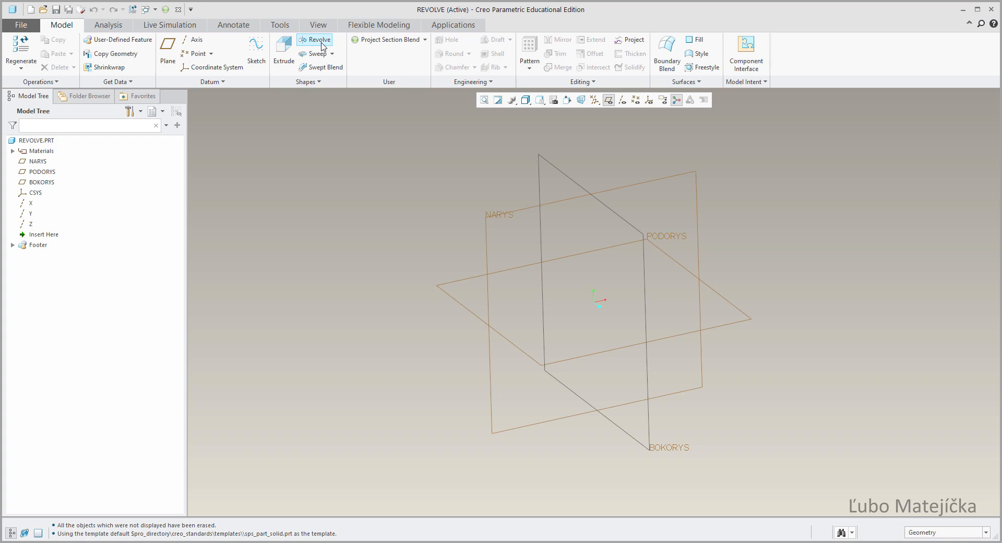
left_click(492, 219)
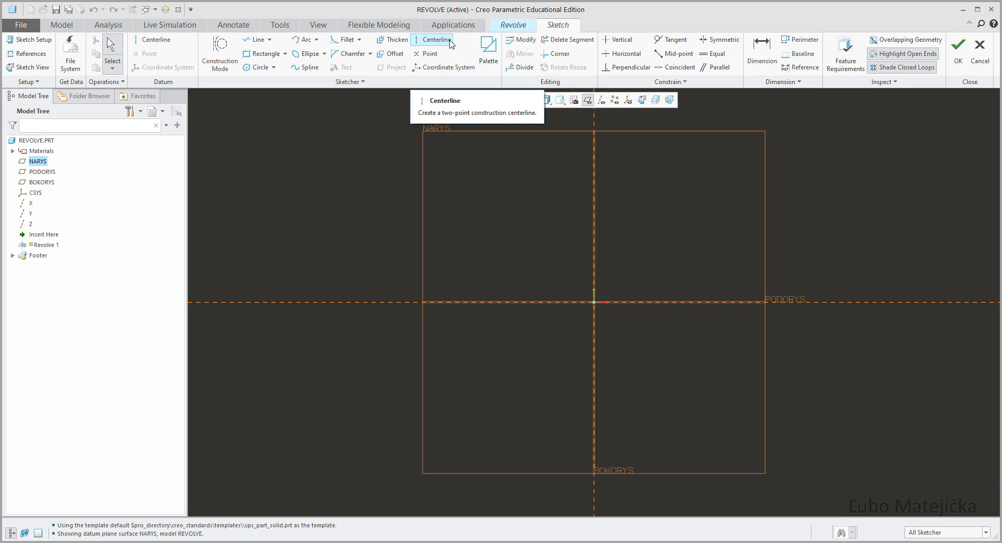
- Draw a horizontal geometry centerline along the PODORYS reference and delete it
left_click(164, 42)
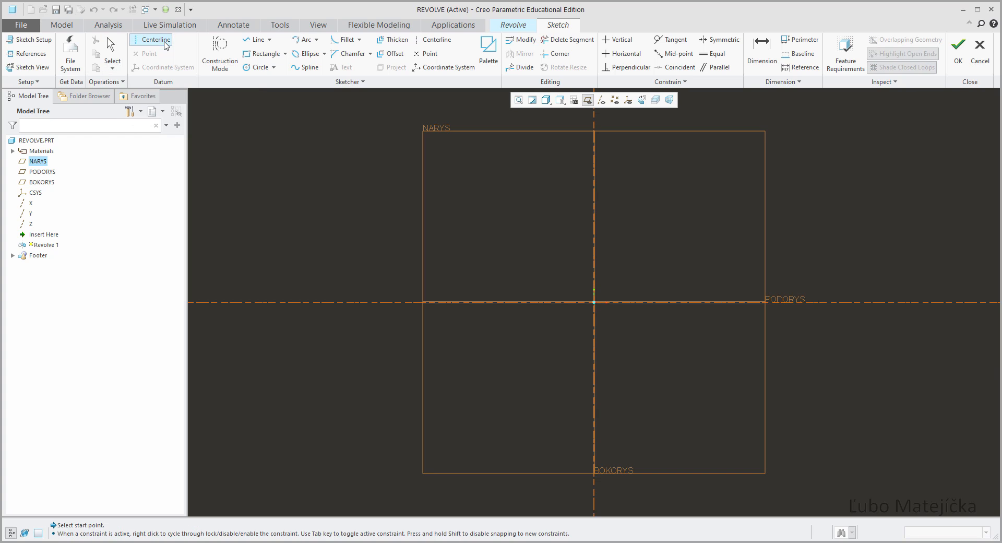
left_click(351, 302)
left_click(707, 301)
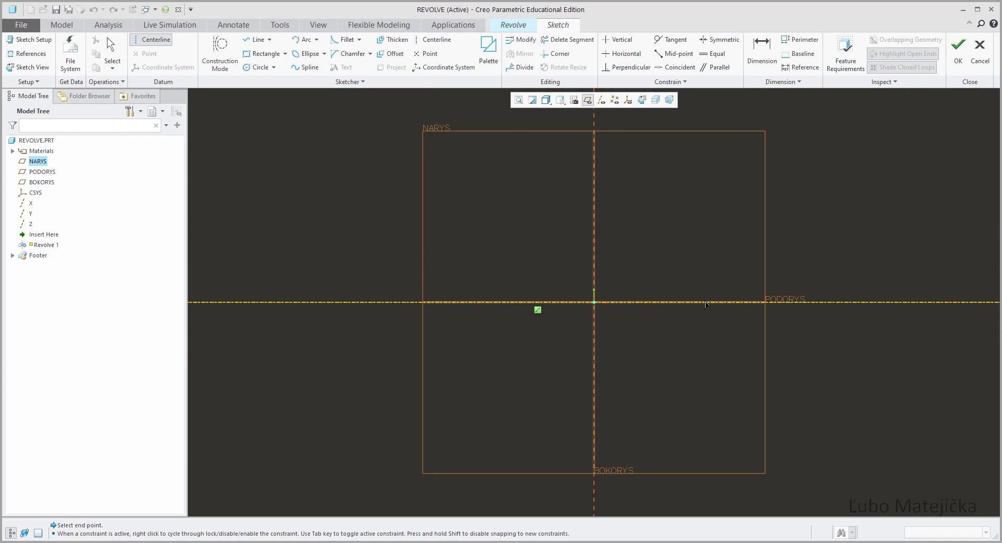
middle_click(336, 357)
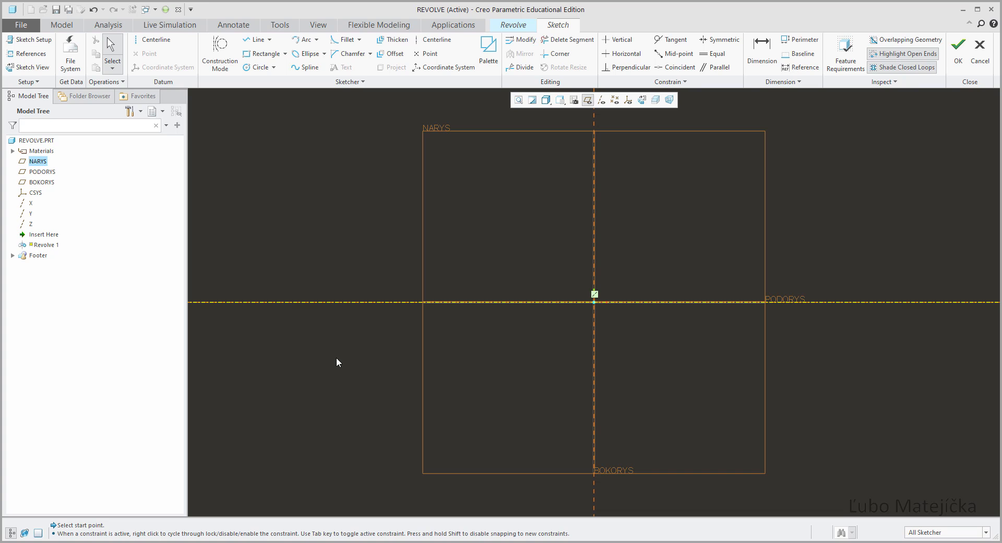
left_click(370, 302)
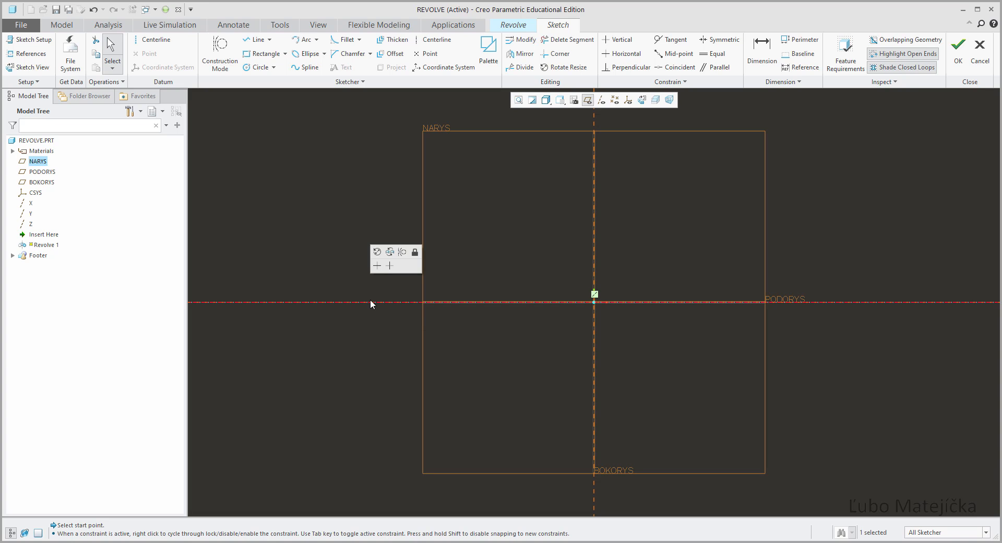
key("Delete")
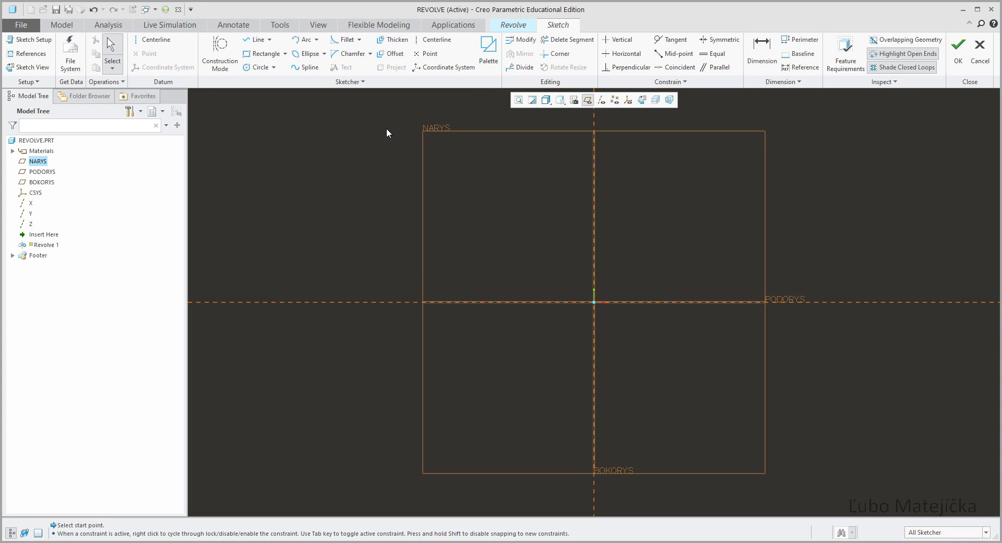
- Draw a horizontal construction centerline along the PODORYS reference
left_click(441, 45)
left_click(331, 302)
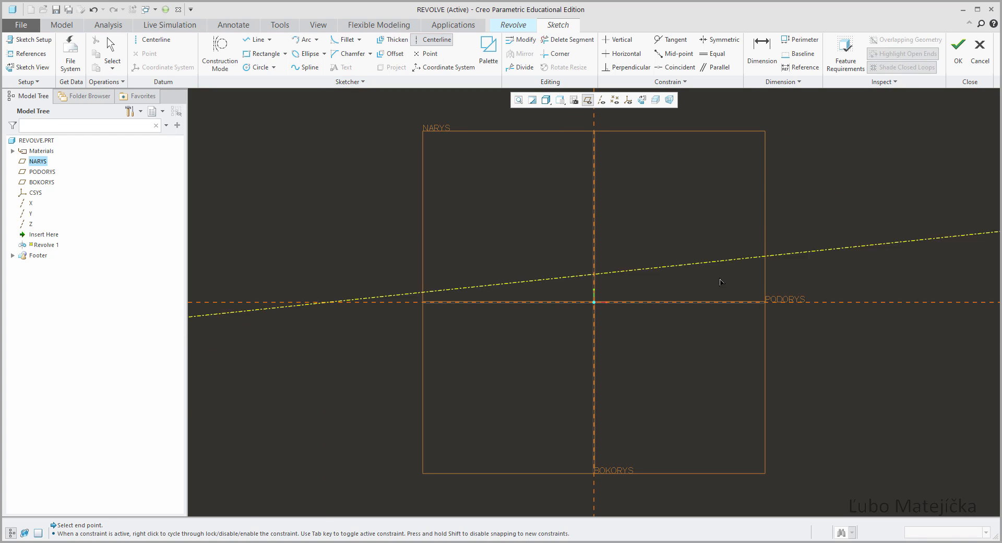
left_click(536, 302)
middle_click(336, 238)
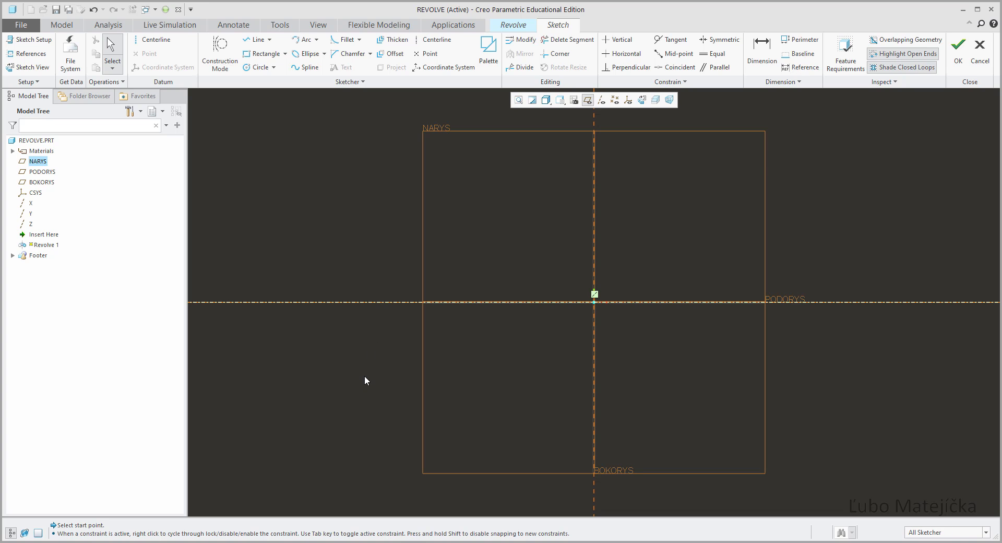
- Designate the horizontal construction centerline as the axis of revolution, accepting its conversion to a geometry centerline
left_click(392, 303)
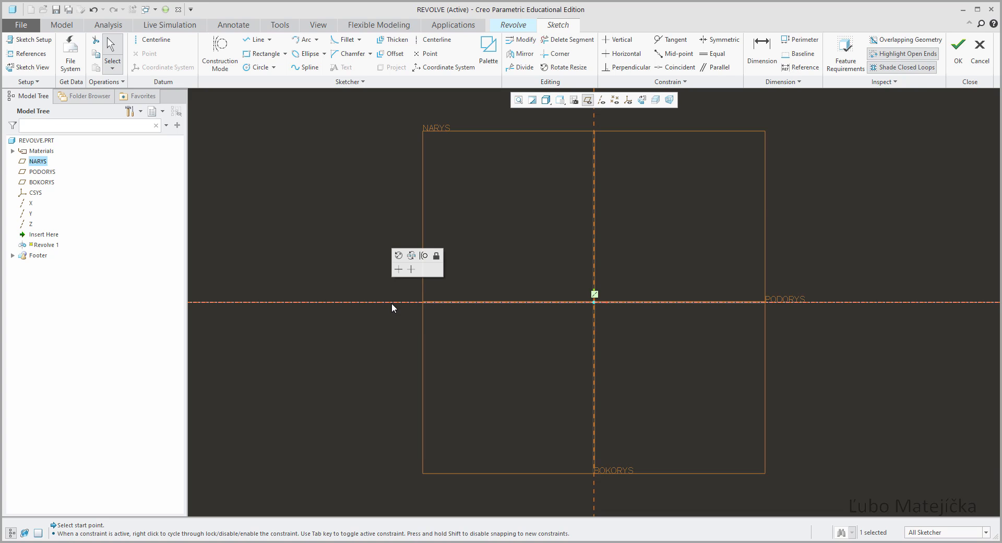
right_click(392, 308)
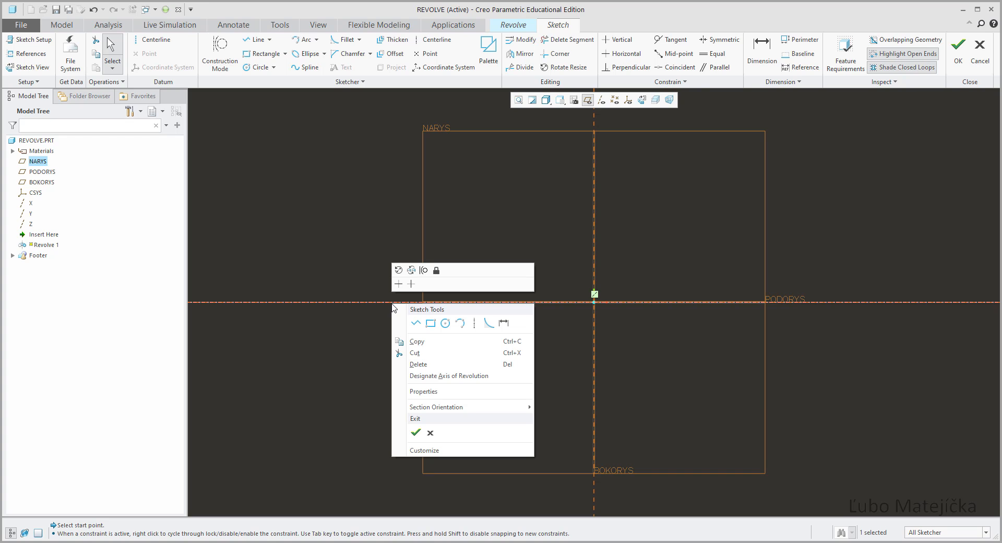
left_click(452, 376)
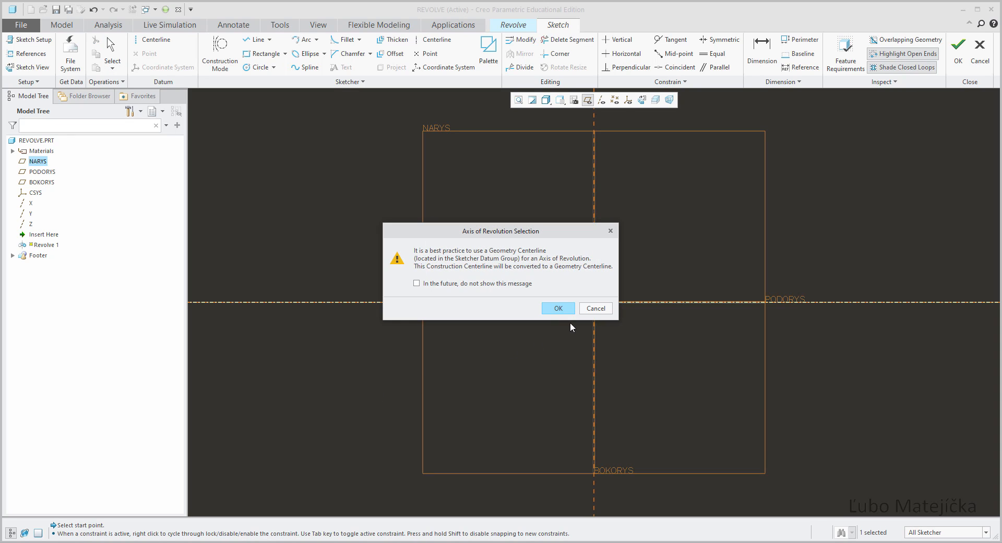
left_click(559, 308)
left_click(369, 381)
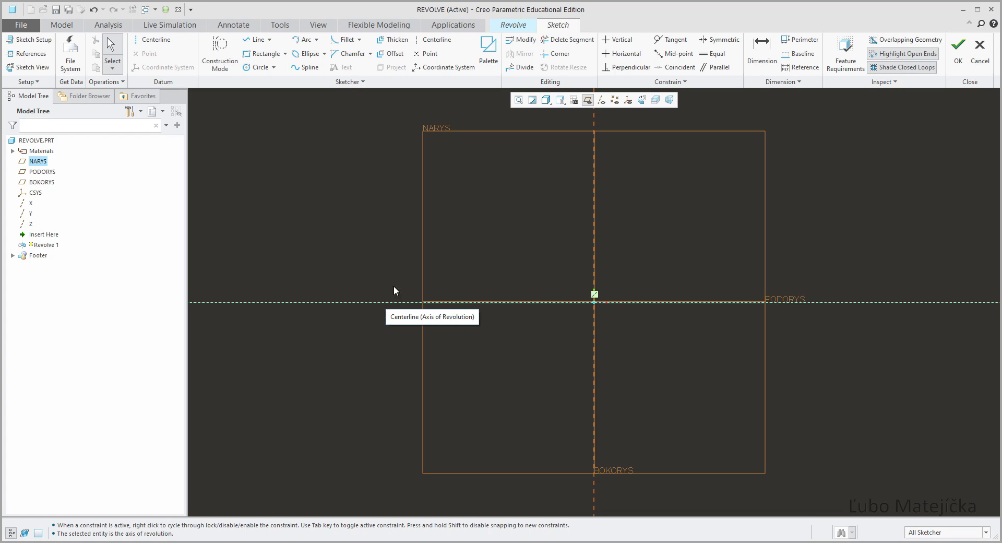
- Draw a vertical construction centerline through the sketch origin along the BOKORYS reference
left_click(433, 40)
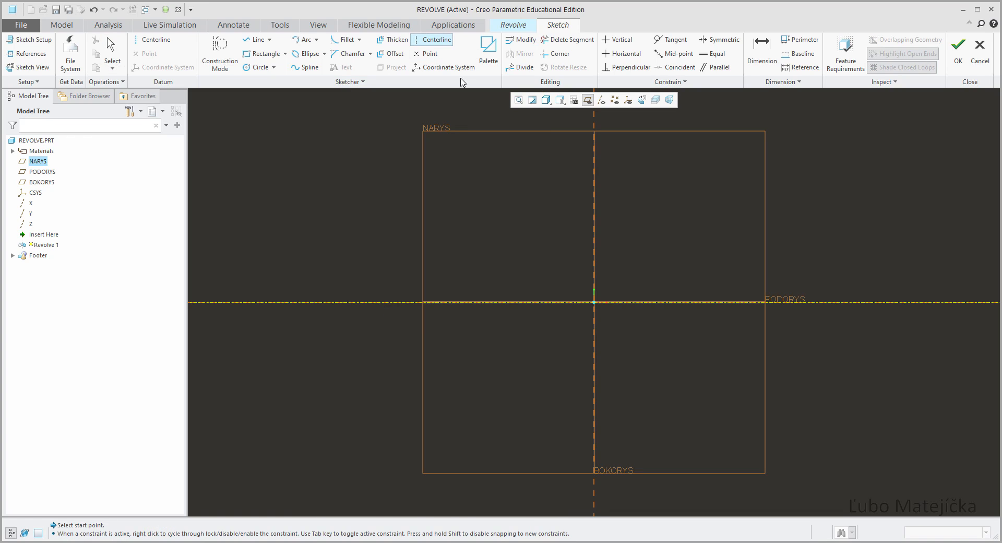
left_click(594, 302)
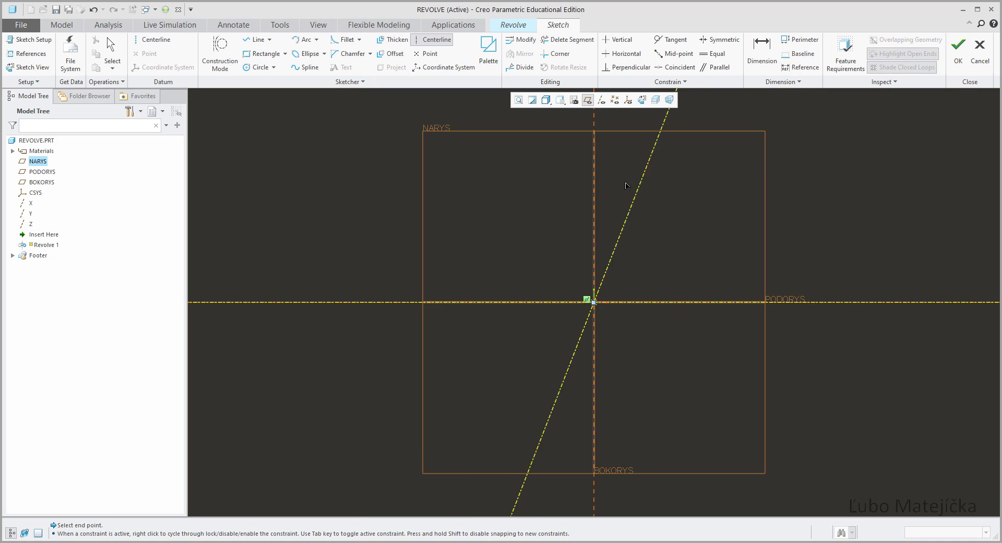
left_click(603, 163)
middle_click(684, 180)
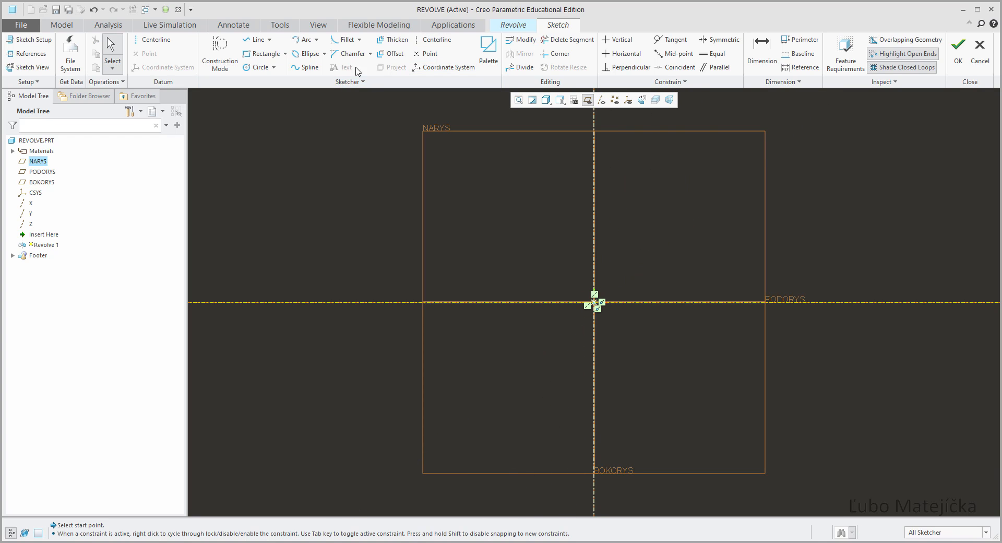
- Sketch an open stepped line chain from the horizontal centerline up to the vertical one, and mirror it about the vertical centerline
left_click(255, 40)
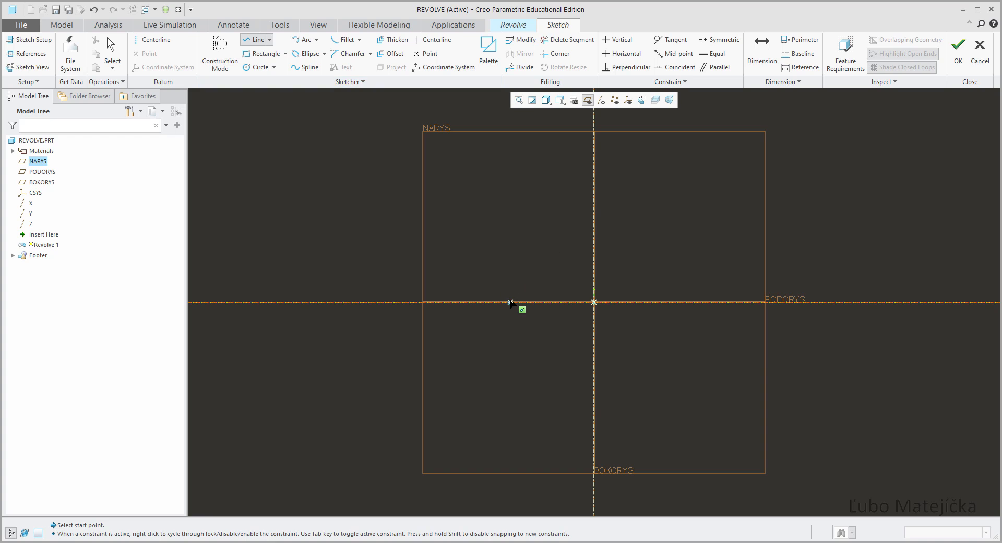
left_click(510, 302)
left_click(510, 246)
left_click(559, 245)
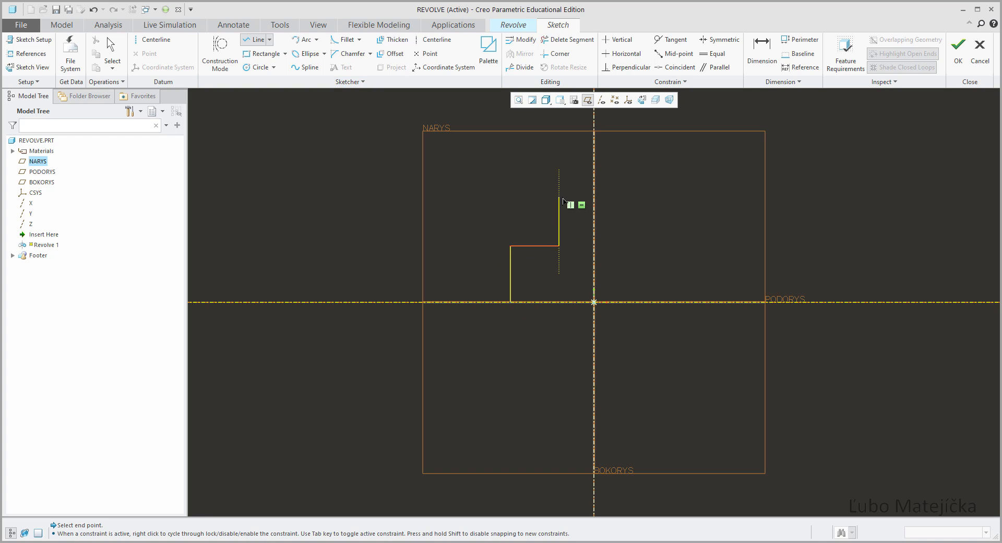
left_click(559, 197)
left_click(594, 197)
middle_click(575, 161)
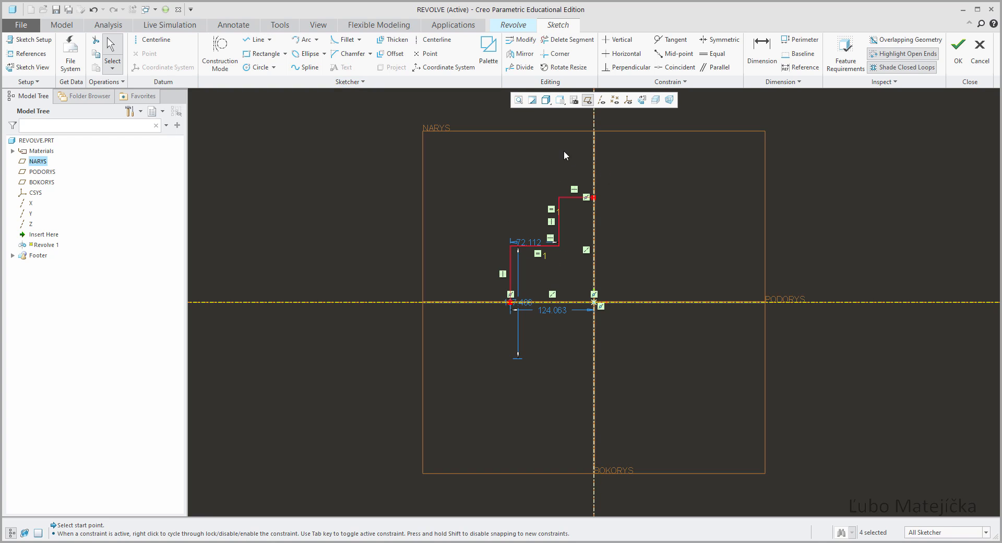
left_click(519, 54)
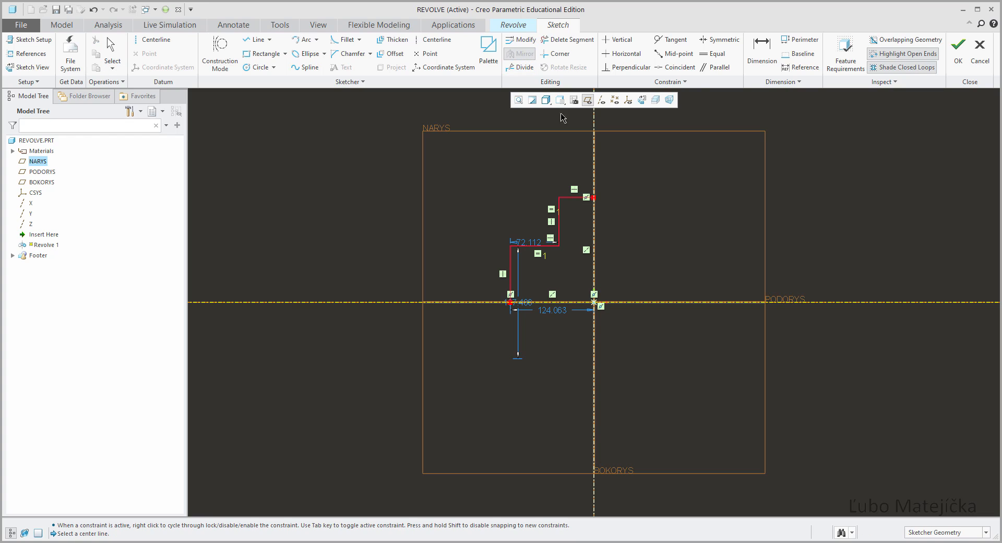
left_click(594, 157)
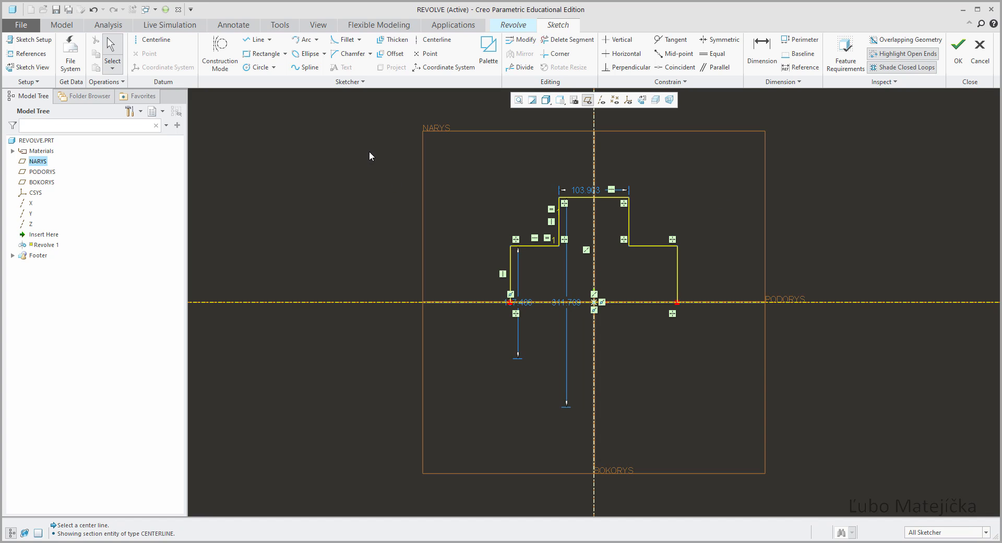
- Delete all the sketched geometry and centerlines, and add the PODORYS plane as a sketch reference again
left_click_drag(369, 155, 760, 368)
key("Delete")
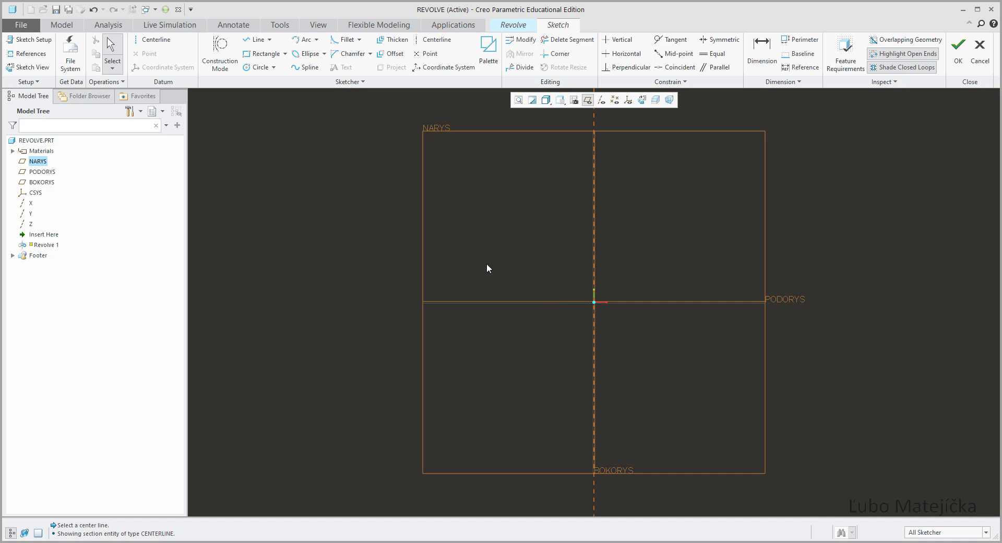
left_click(29, 53)
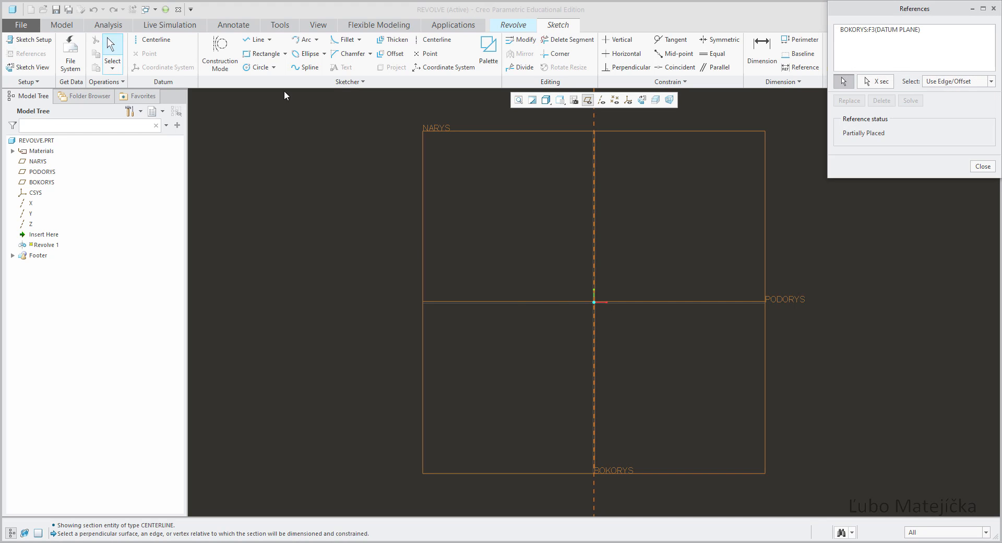
left_click(512, 302)
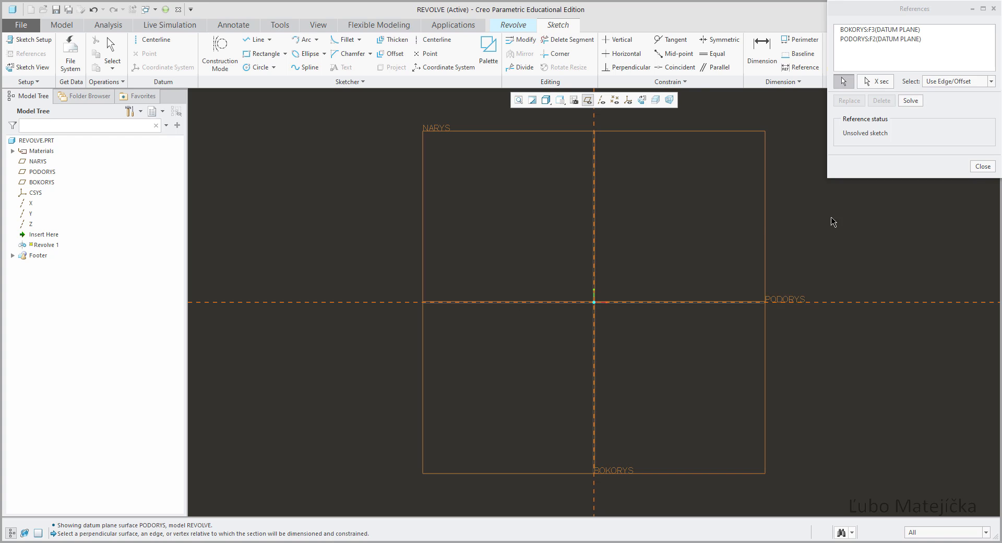
left_click(982, 166)
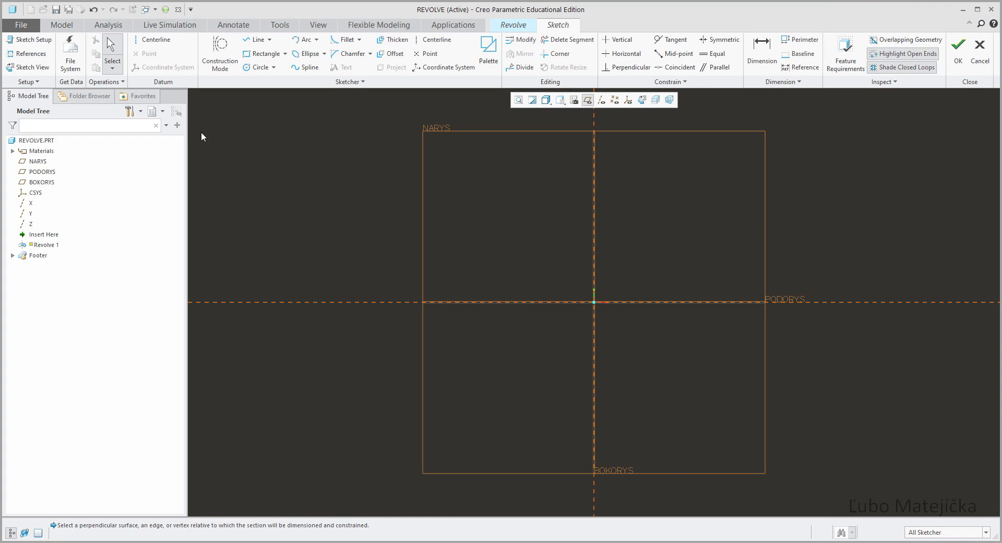
- Draw a new horizontal geometry centerline along the PODORYS reference as the revolve axis
left_click(155, 42)
left_click(403, 302)
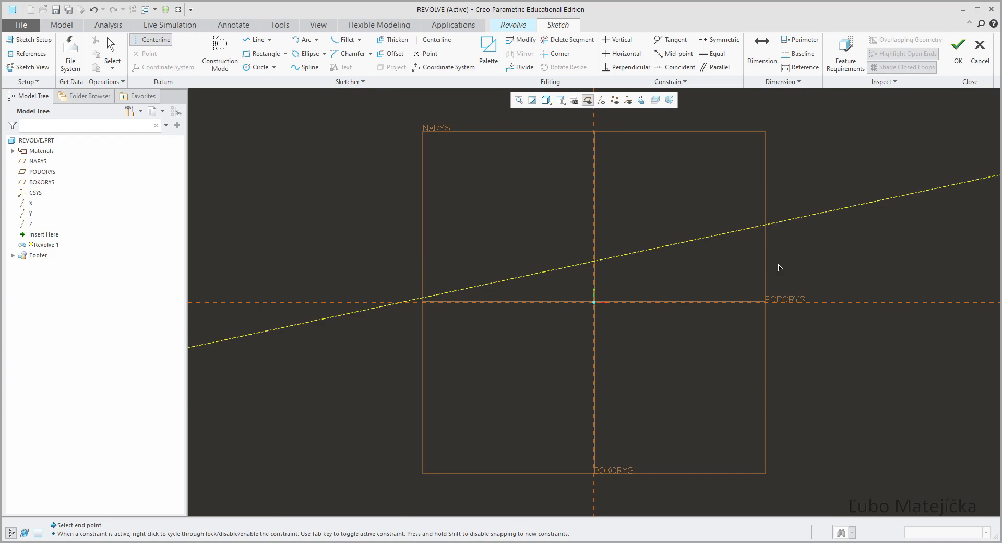
left_click(609, 302)
- Sketch a closed stepped profile from the origin: sections about 50 and 129 long, diameters about 161 and 93, closed along the centerline
scroll(703, 284, "up", 2)
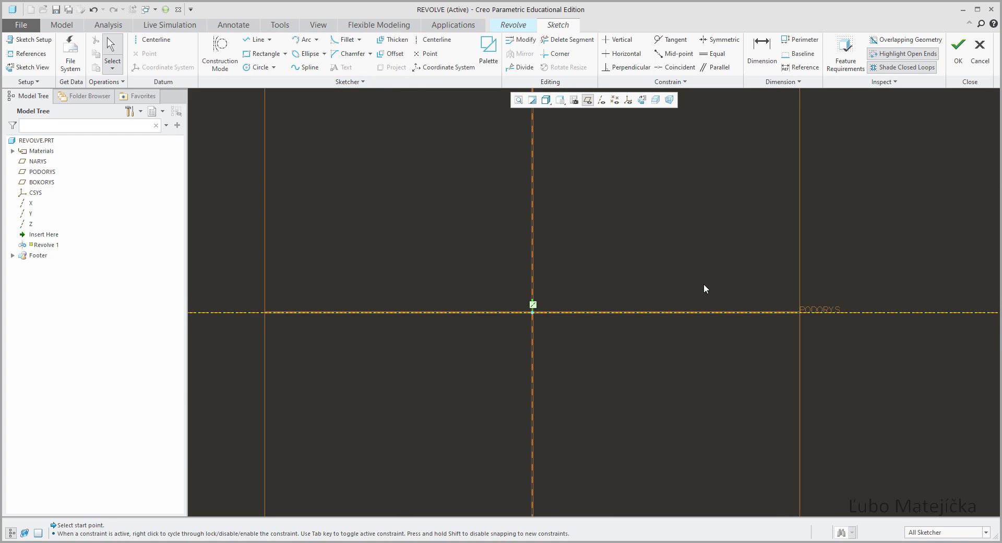
scroll(741, 290, "up", 2)
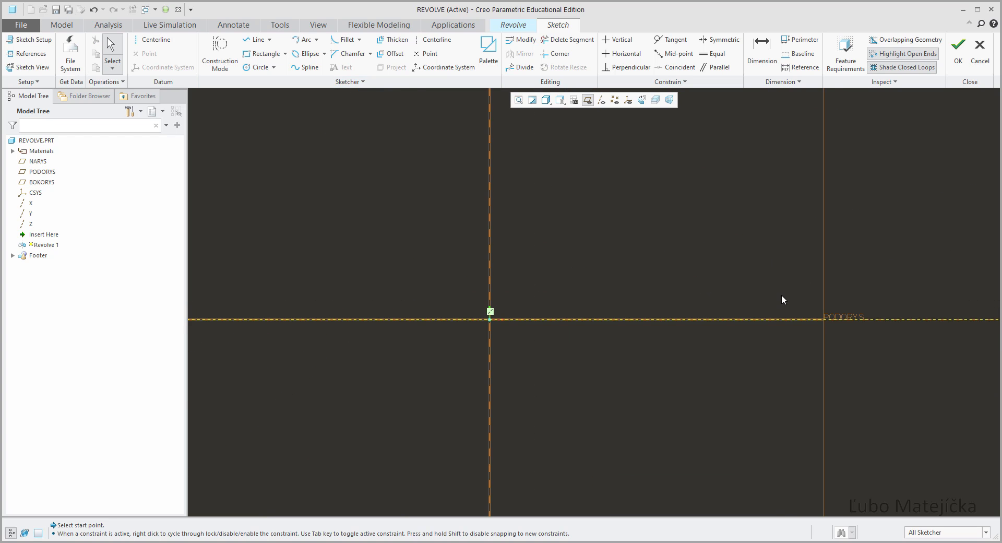
left_click(257, 39)
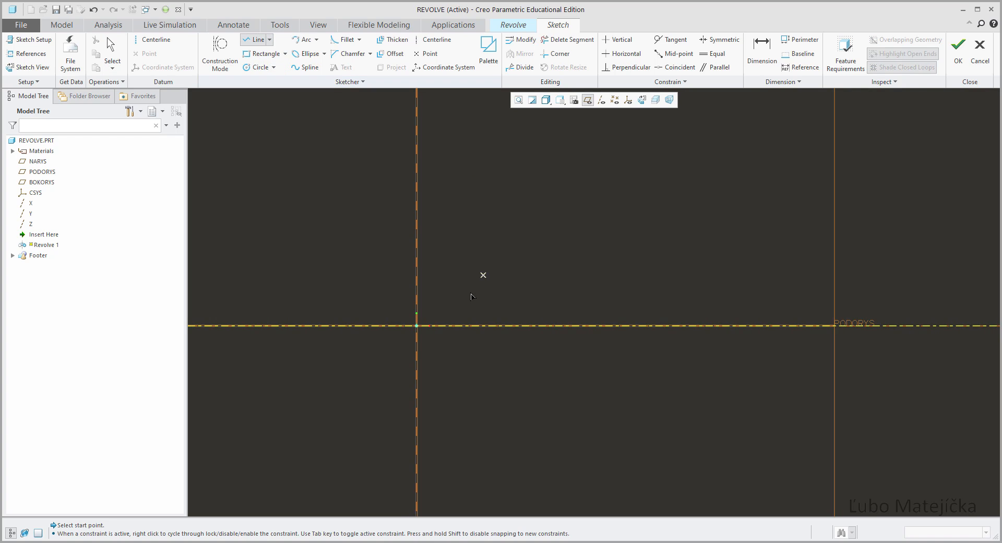
left_click(416, 326)
left_click(416, 193)
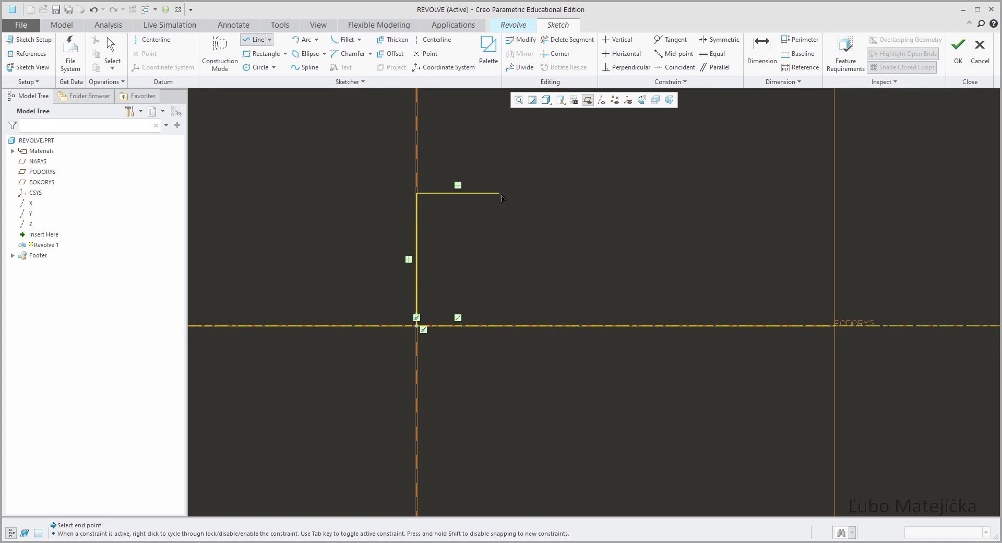
left_click(498, 193)
left_click(499, 249)
left_click(711, 249)
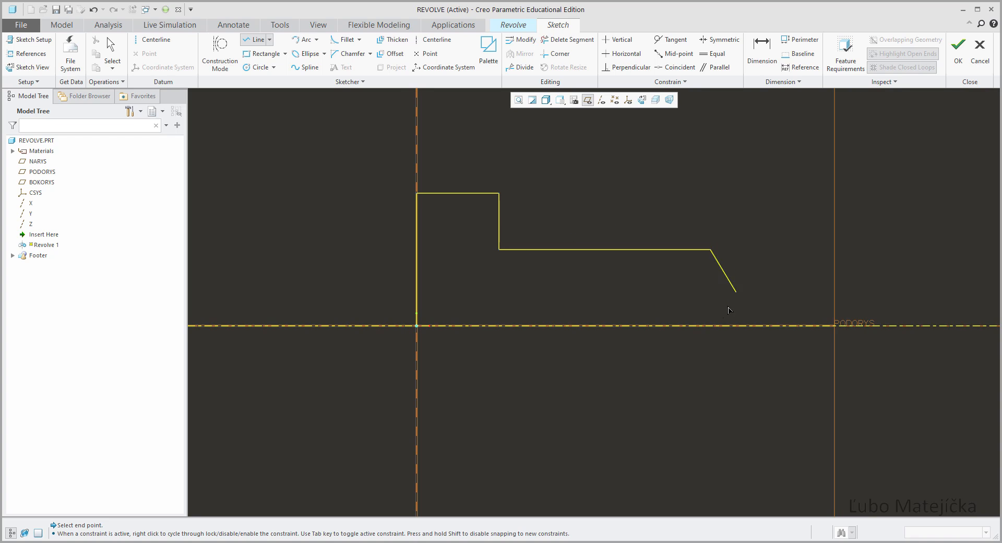
left_click(710, 325)
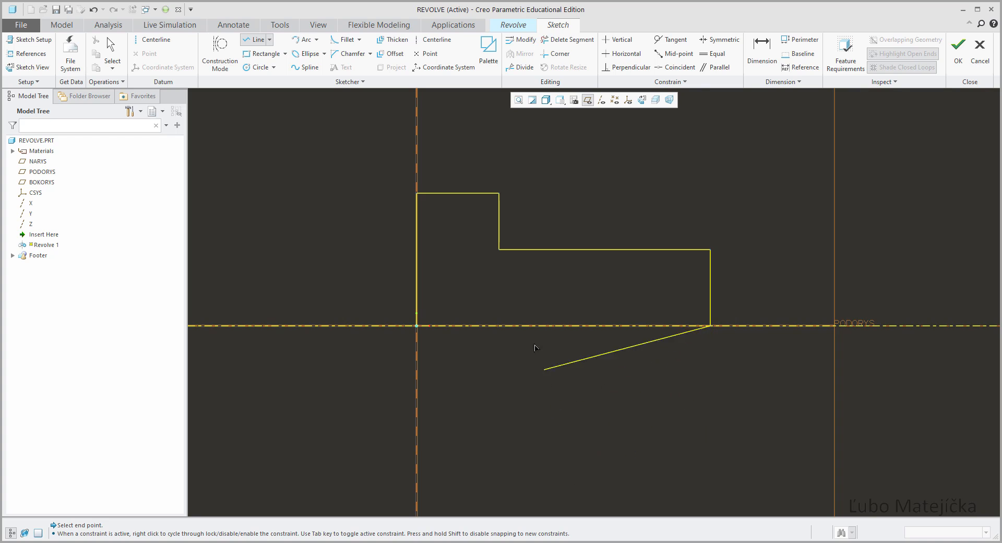
left_click(419, 327)
middle_click(506, 389)
middle_click(505, 390)
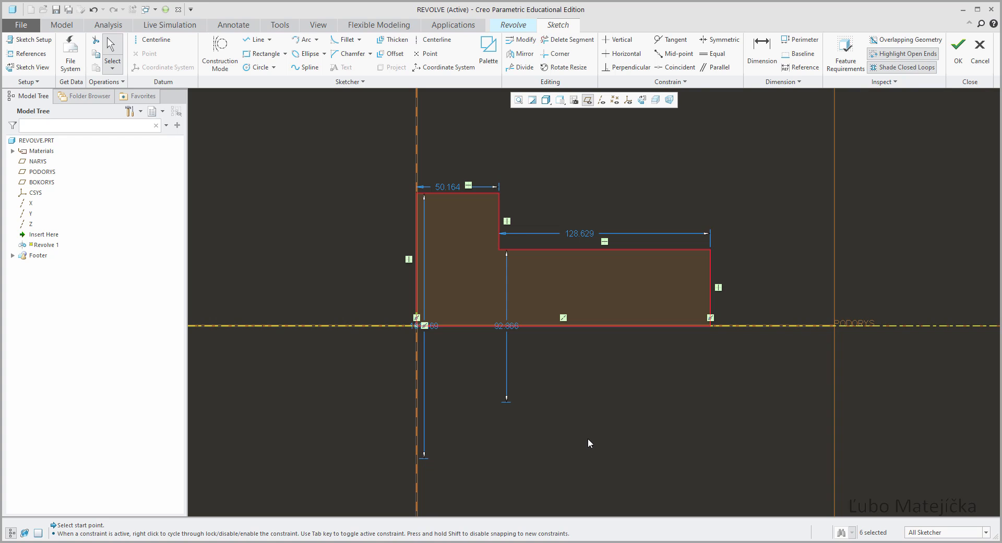
- Move the larger diameter dimension left of the profile and the smaller one right of it, and select the horizontal centerline
mouse_move(425, 326)
left_mouse_down()
mouse_move(374, 310)
mouse_move(359, 285)
left_mouse_up()
left_click_drag(504, 337, 758, 289)
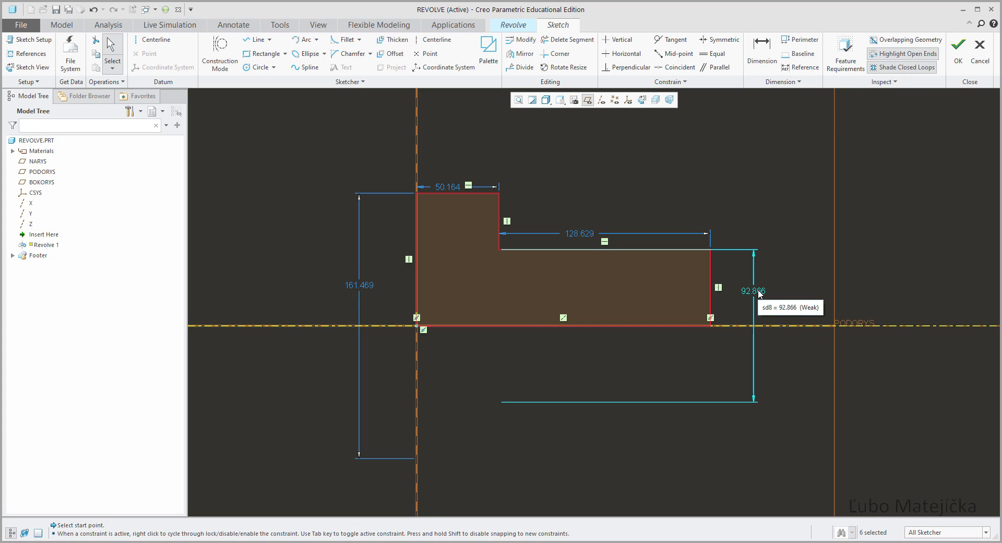
left_click(795, 326)
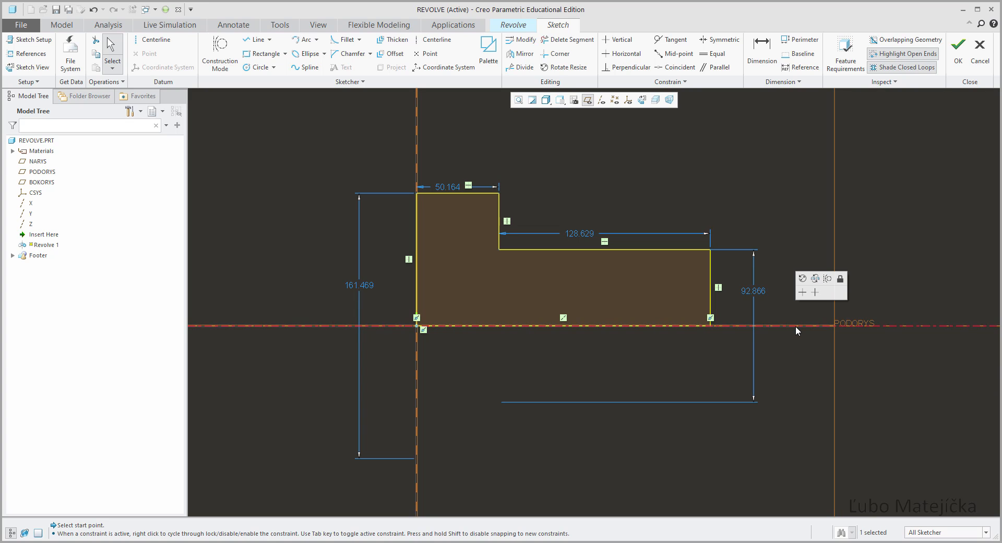
- Delete the horizontal centerline, reposition the height dimension of the larger section, and undo the deletion
key("Delete")
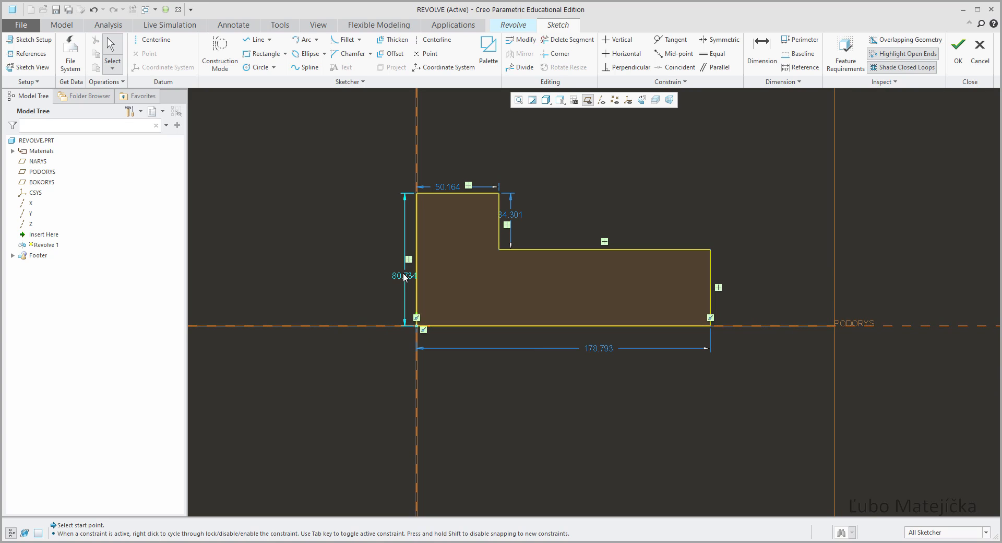
left_click_drag(404, 273, 360, 259)
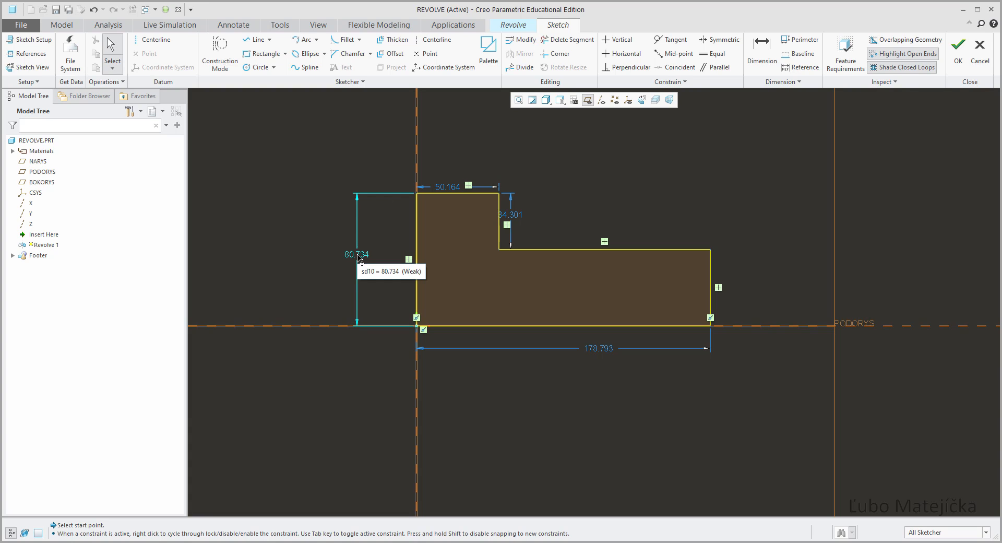
left_click(94, 10)
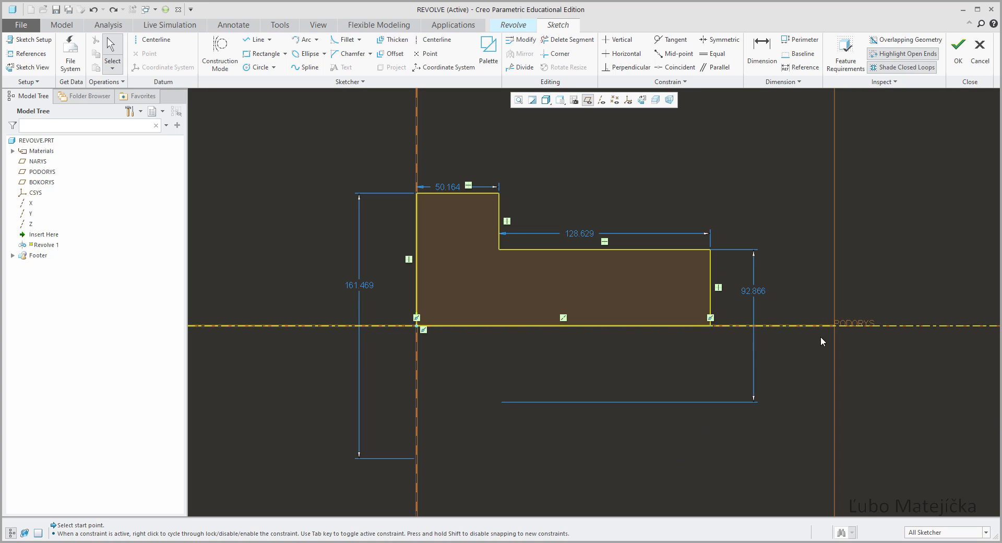
- Dimension the diameters of the narrower and wider sections across the horizontal centerline, accepting the measured values
left_click(767, 54)
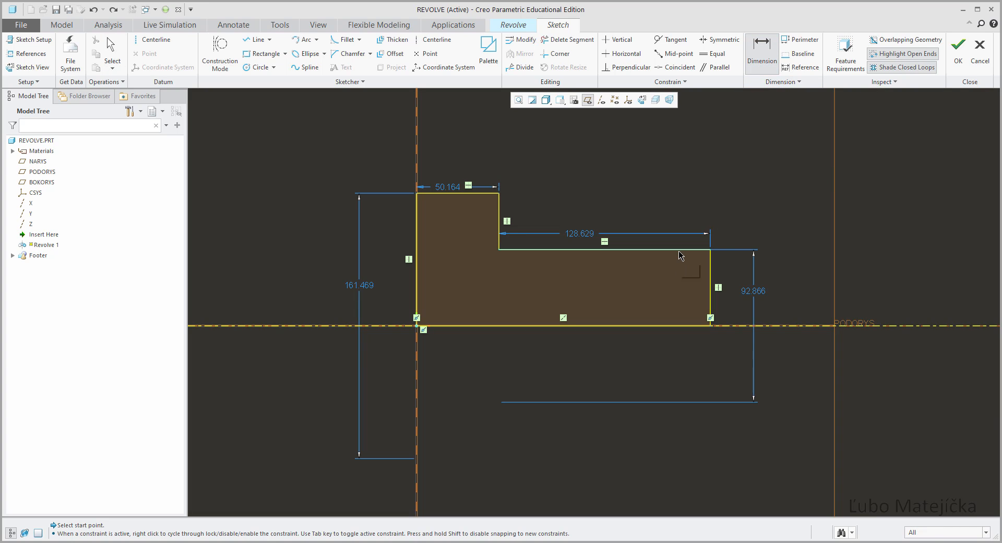
left_click(680, 254)
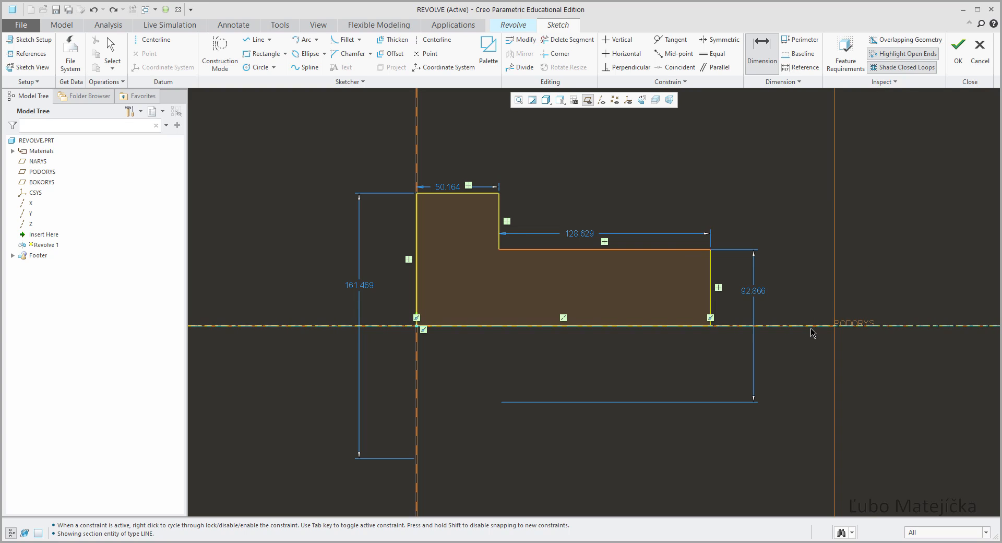
left_click(812, 328)
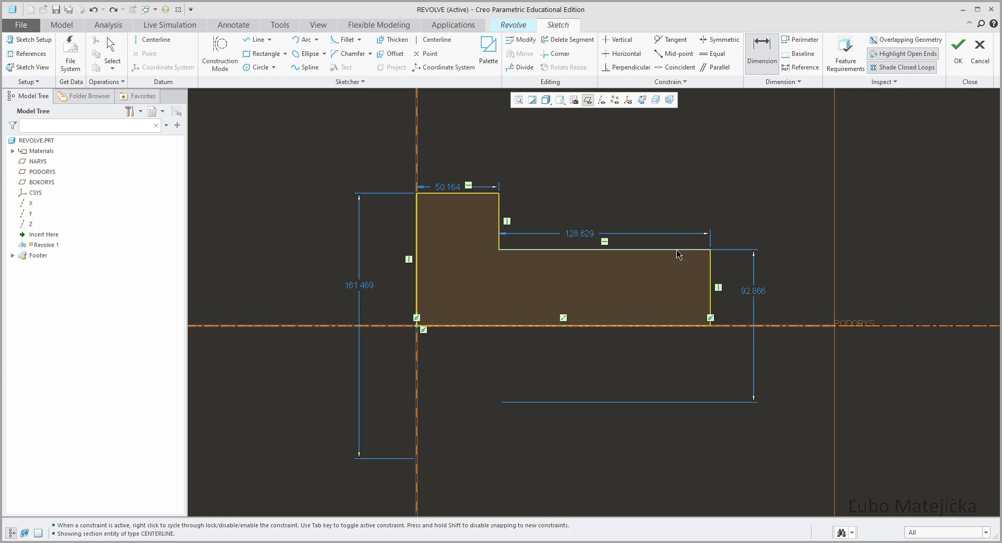
left_click(678, 254)
middle_click(779, 297)
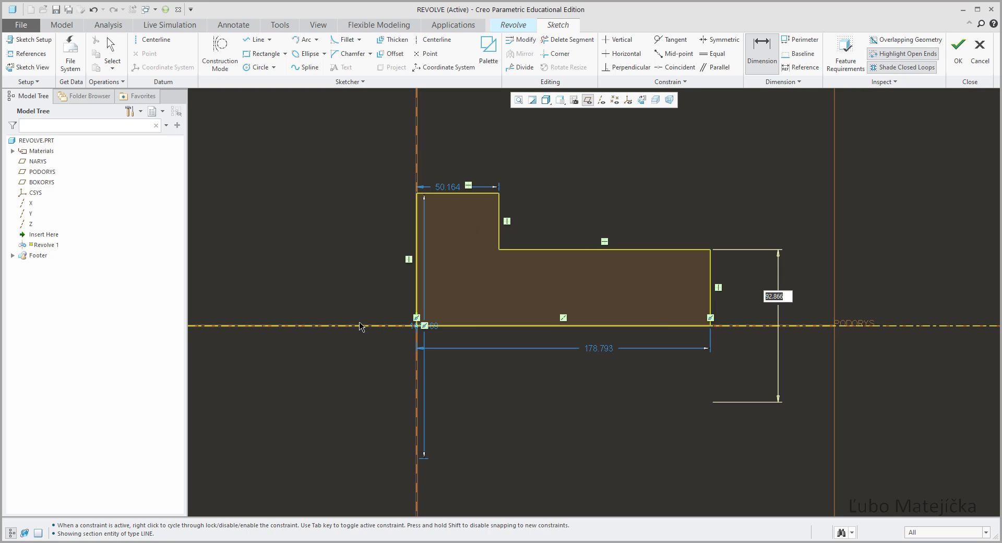
key("Return")
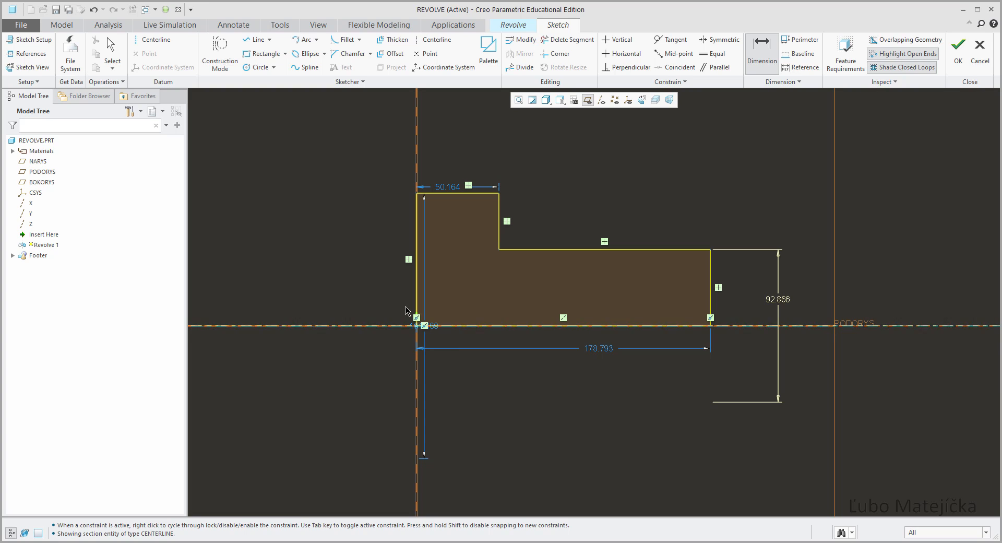
left_click(457, 200)
middle_click(353, 281)
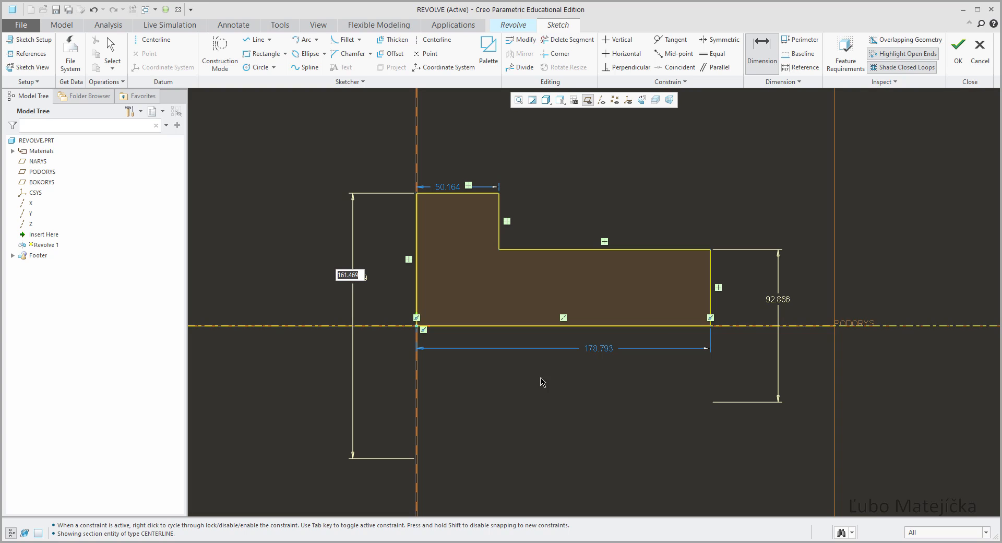
- Dimension the length of the smaller-diameter section above the profile, accepting the measured value
left_click(653, 249)
middle_click(642, 203)
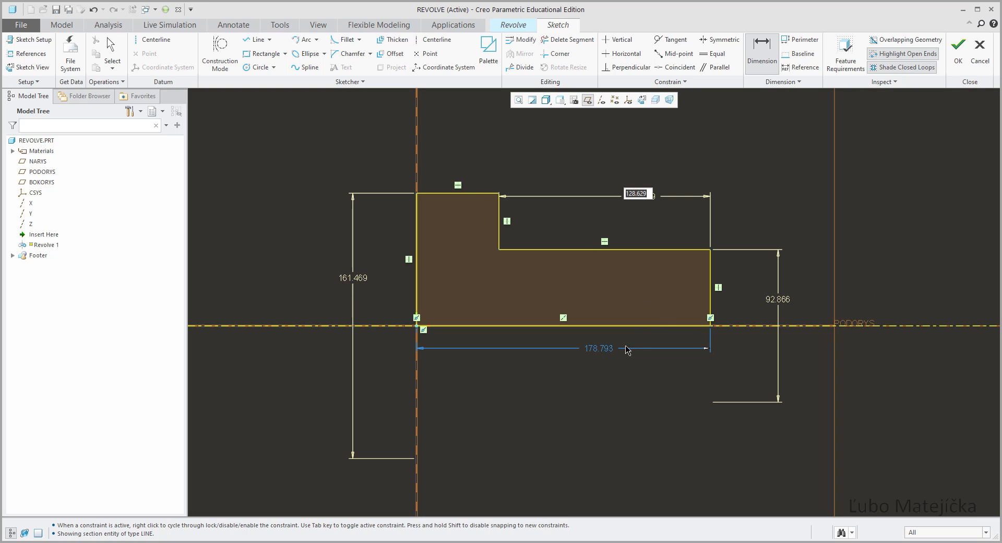
key("Return")
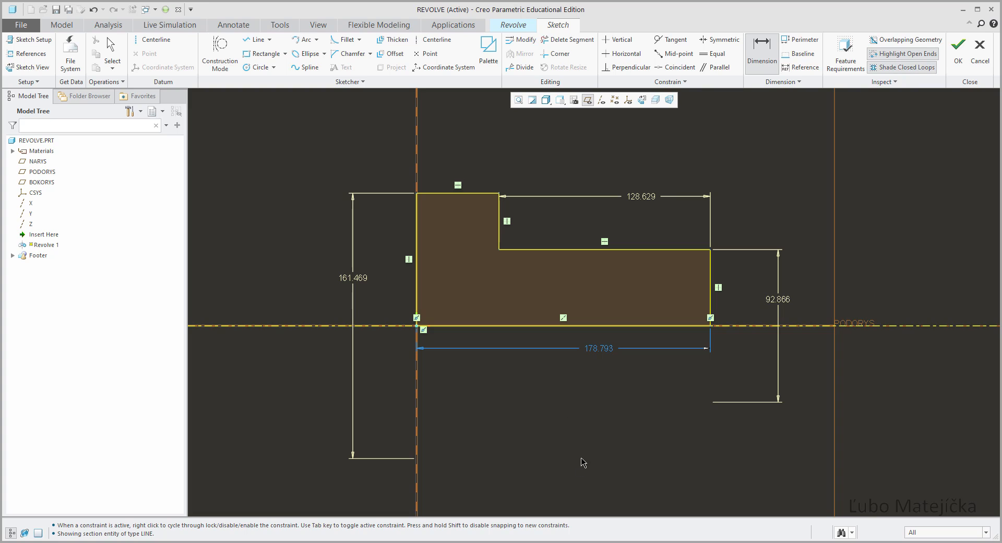
middle_click(582, 477)
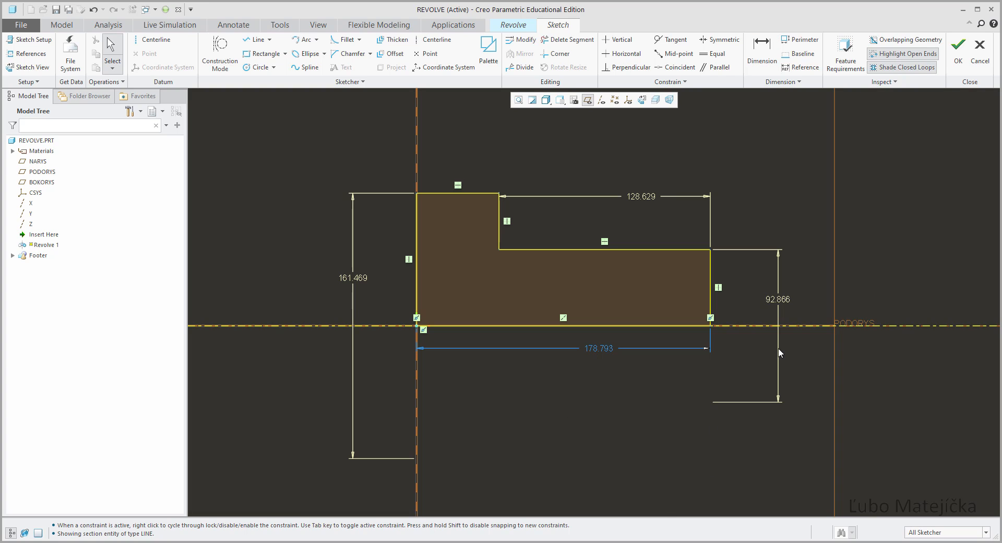
- Set the smaller diameter to 35 and the larger diameter to 50
double_click(779, 298)
type("35")
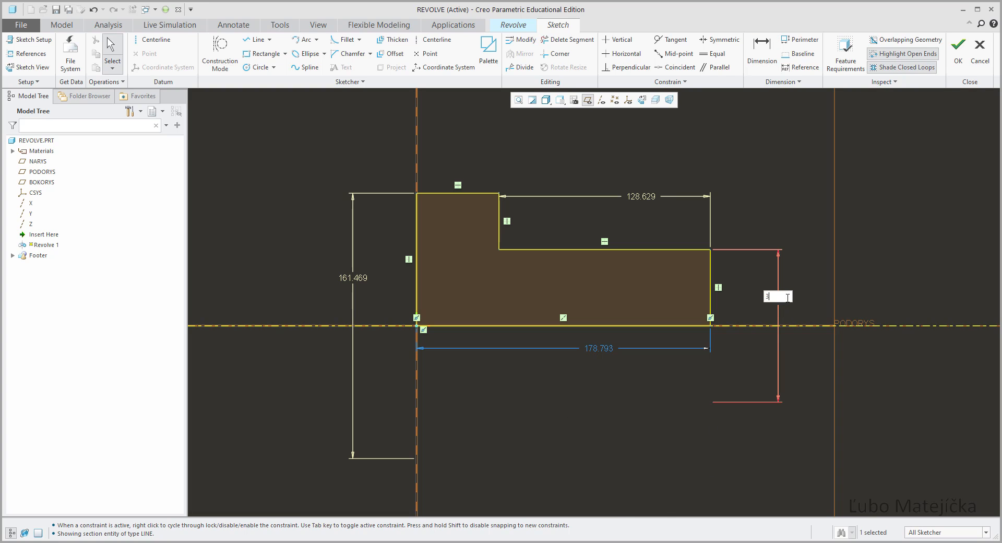
key("Return")
left_click(355, 280)
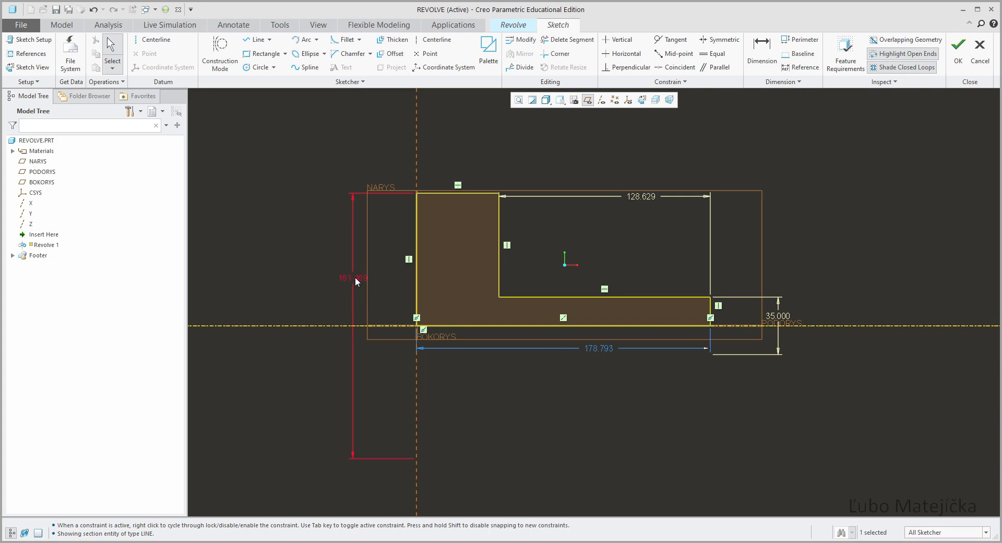
type("50")
key("Return")
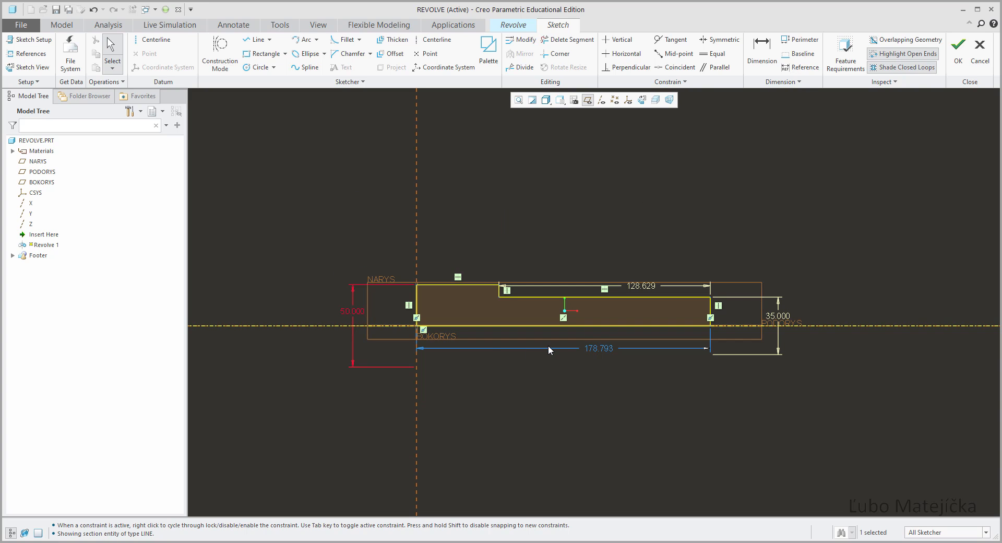
- Set the smaller-diameter section's length to 45 and the profile's overall length to 55
double_click(639, 284)
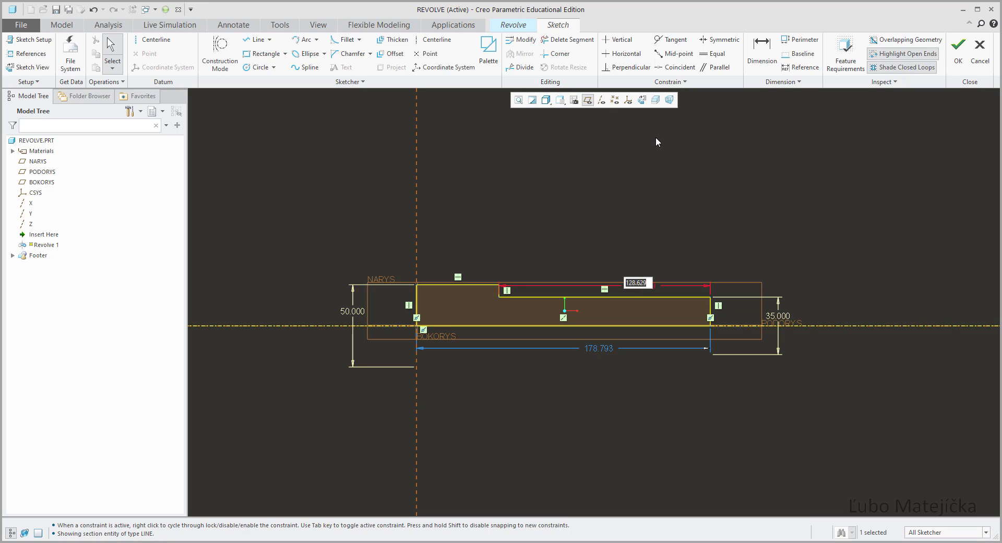
type("45")
key("Return")
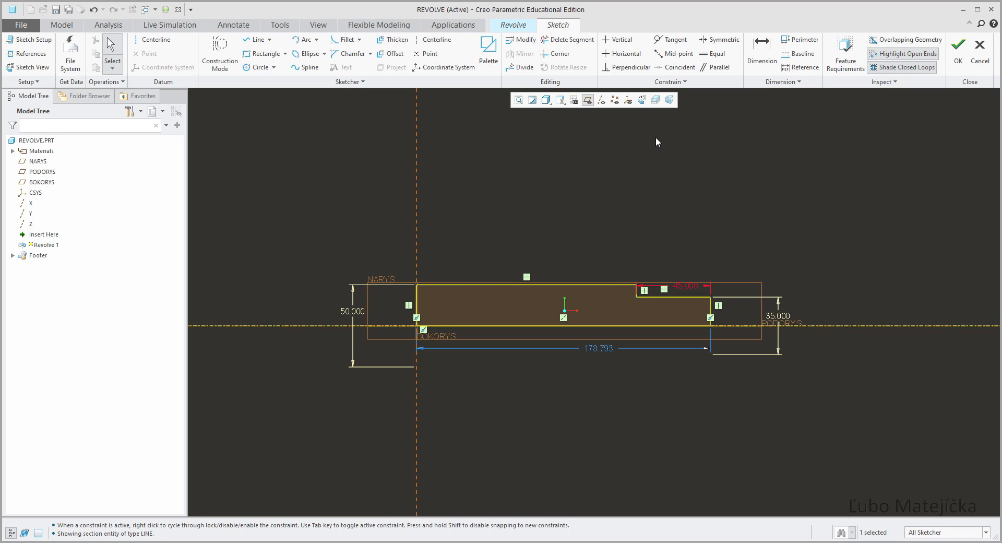
double_click(602, 348)
type("5")
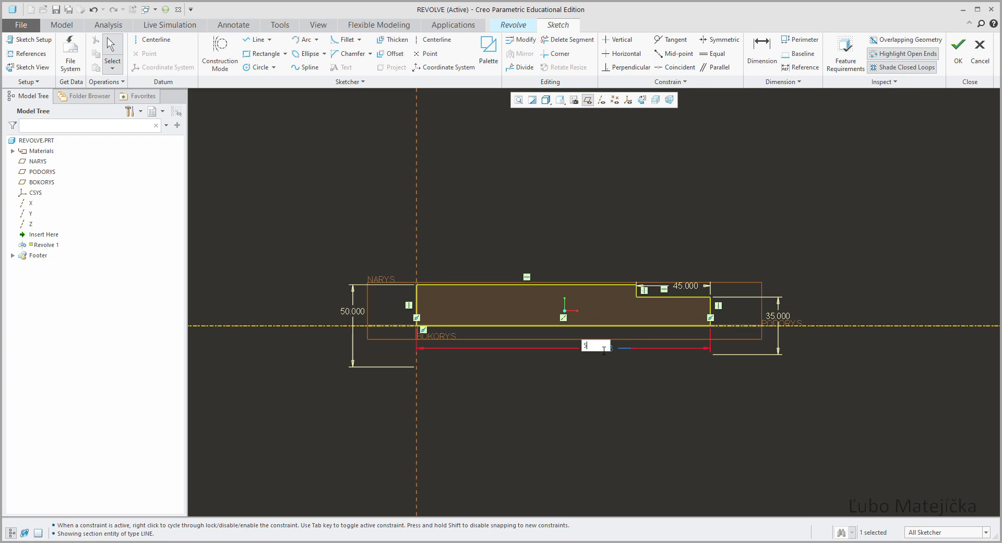
type("5")
key("Return")
scroll(459, 363, "up", 4)
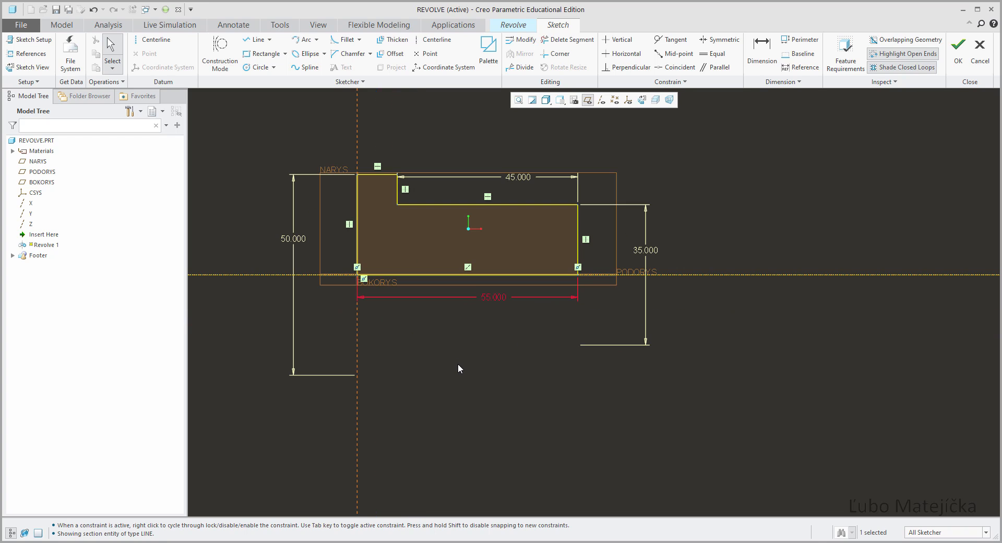
- Finish the profile sketch and inspect the 360-degree revolve preview around the internal centerline
left_click(489, 389)
mouse_move(489, 390)
middle_mouse_down()
mouse_move(459, 383)
mouse_move(446, 392)
mouse_move(514, 393)
middle_mouse_up()
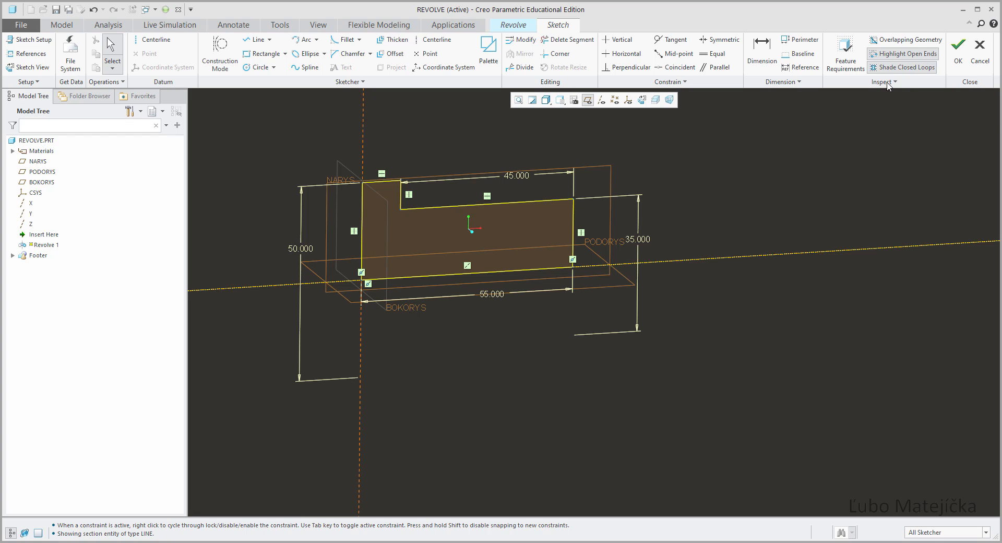
left_click(957, 52)
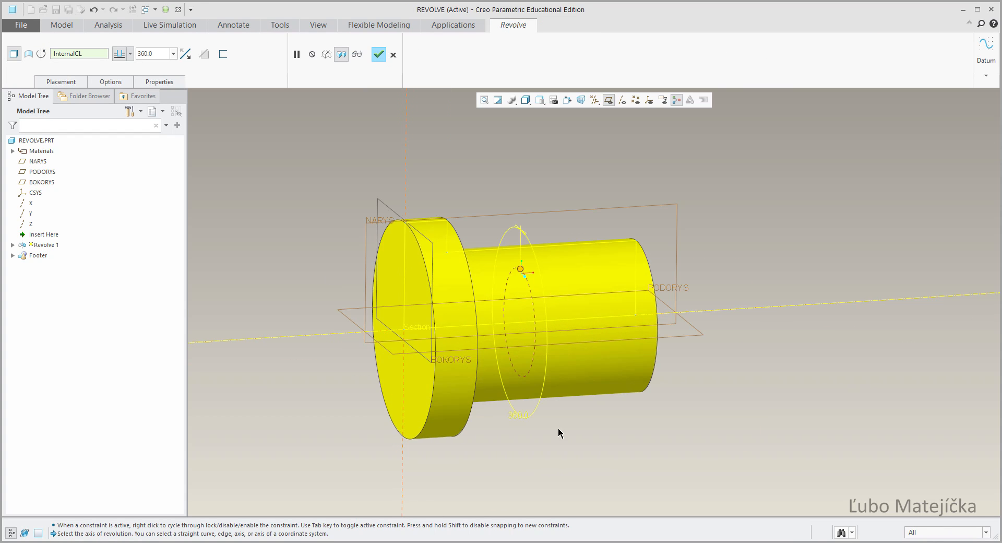
middle_click_drag(558, 430, 609, 446)
scroll(407, 197, "up", 2)
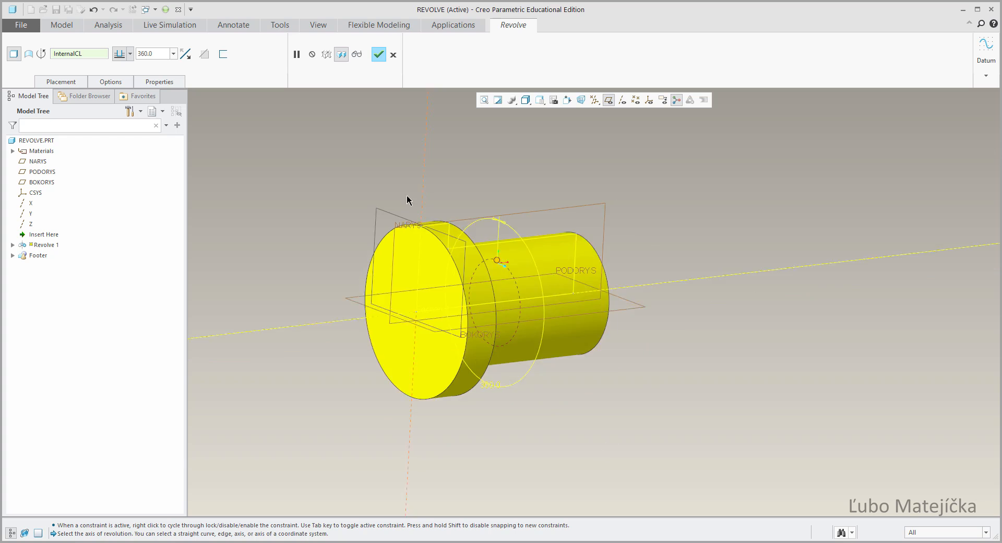
scroll(396, 334, "down", 2)
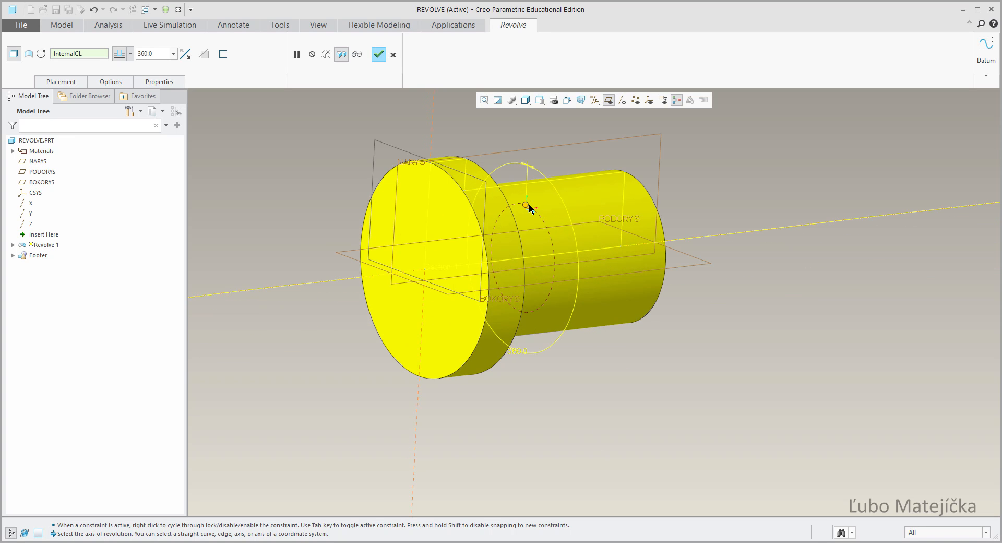
- Change the revolve angle slightly with its handle on the model, and reset it to 360 degrees
mouse_move(525, 205)
left_mouse_down()
mouse_move(549, 239)
mouse_move(554, 286)
mouse_move(525, 329)
mouse_move(455, 335)
mouse_move(379, 259)
mouse_move(433, 181)
mouse_move(489, 202)
mouse_move(517, 190)
mouse_move(527, 203)
left_mouse_up()
left_click(174, 54)
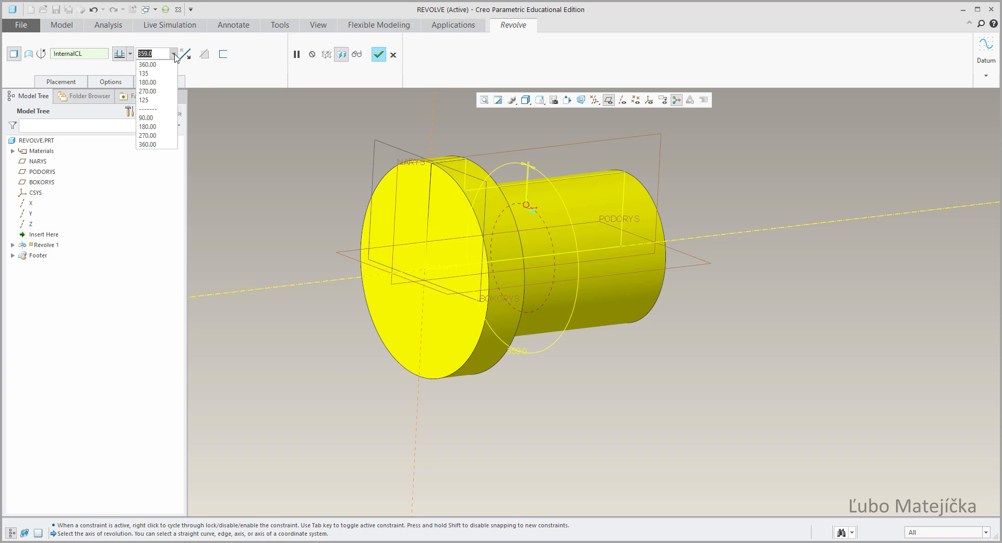
left_click(156, 145)
- Try a 90-degree revolve angle, flip its direction and back, and restore the angle to 360 degrees
left_click(173, 54)
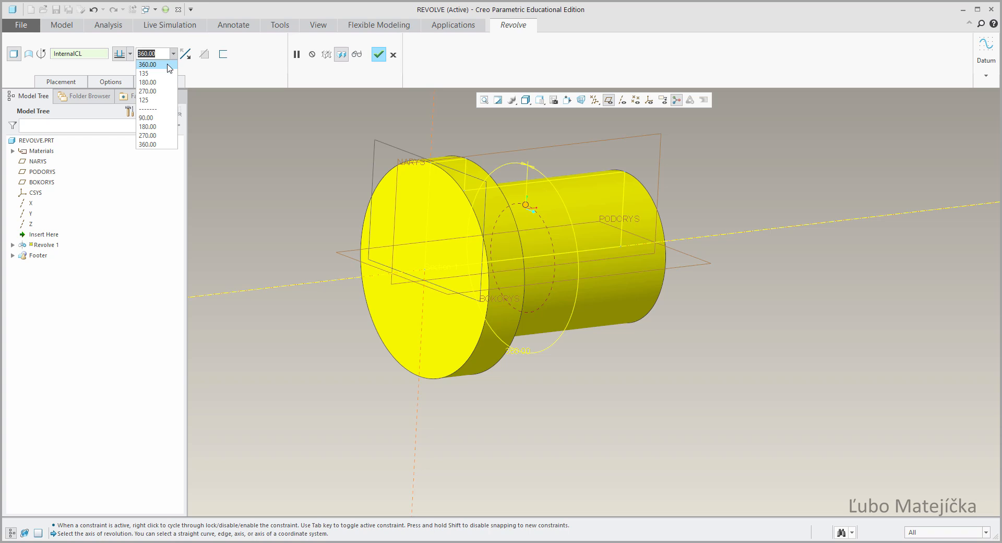
left_click(159, 121)
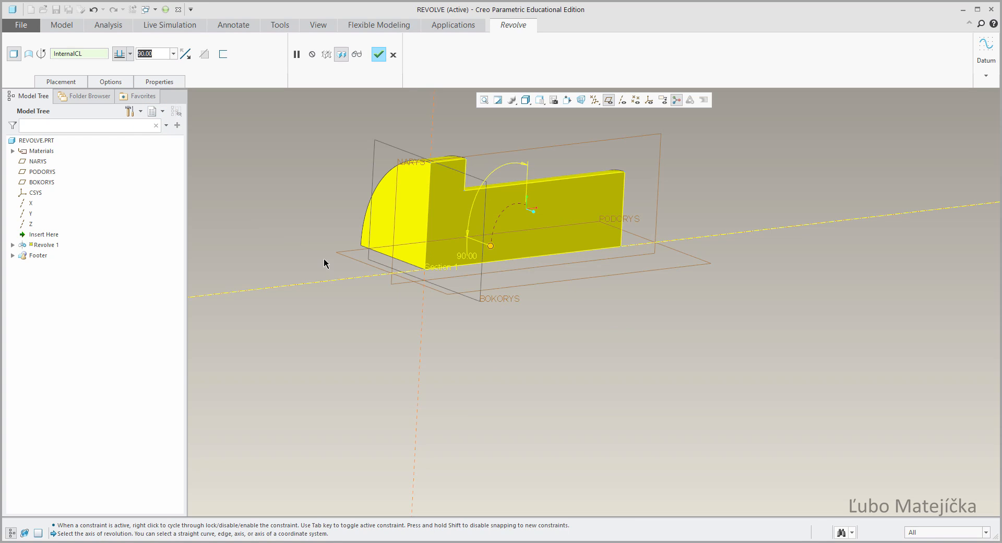
left_click(185, 55)
left_click(187, 58)
left_click(174, 53)
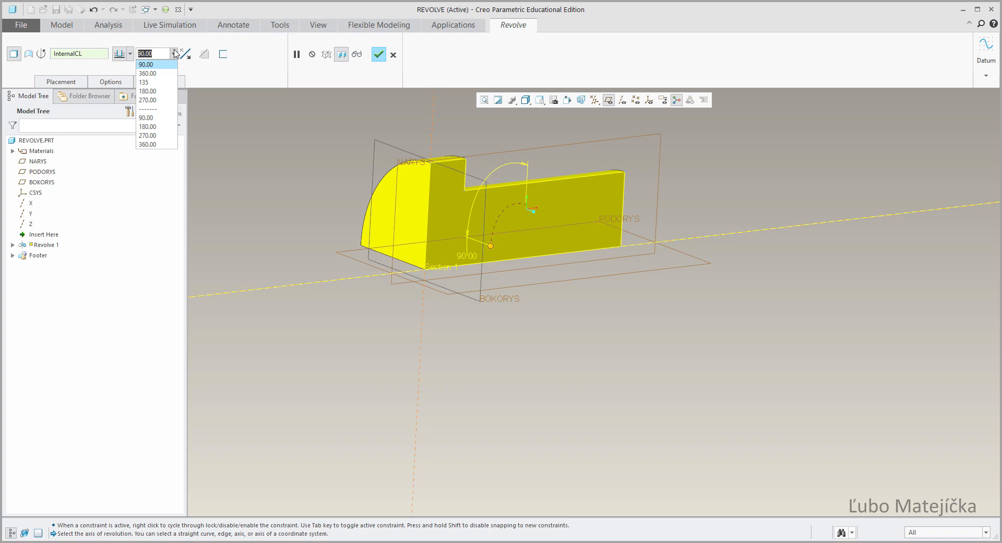
left_click(157, 144)
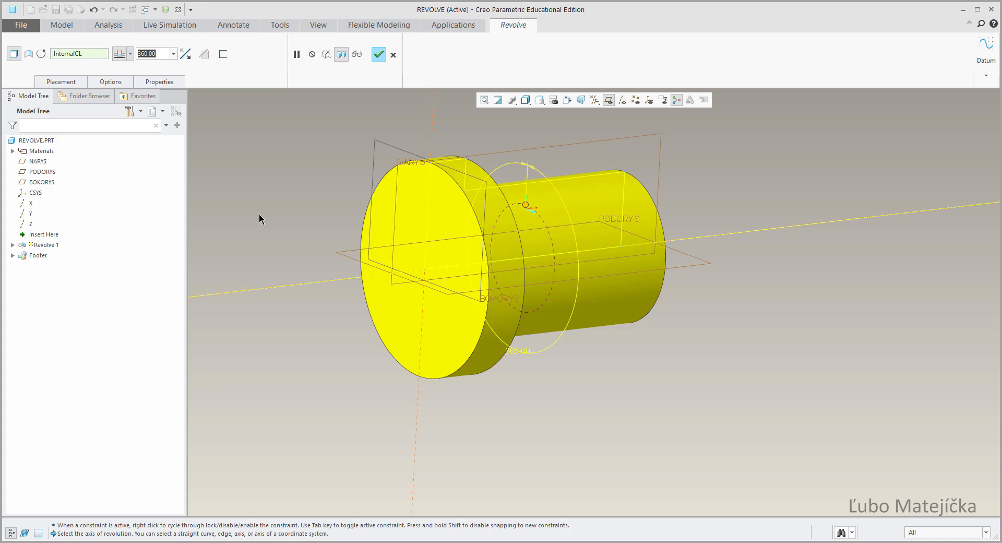
- Try a custom revolve angle of 135 degrees and restore it to 360 degrees
type("1")
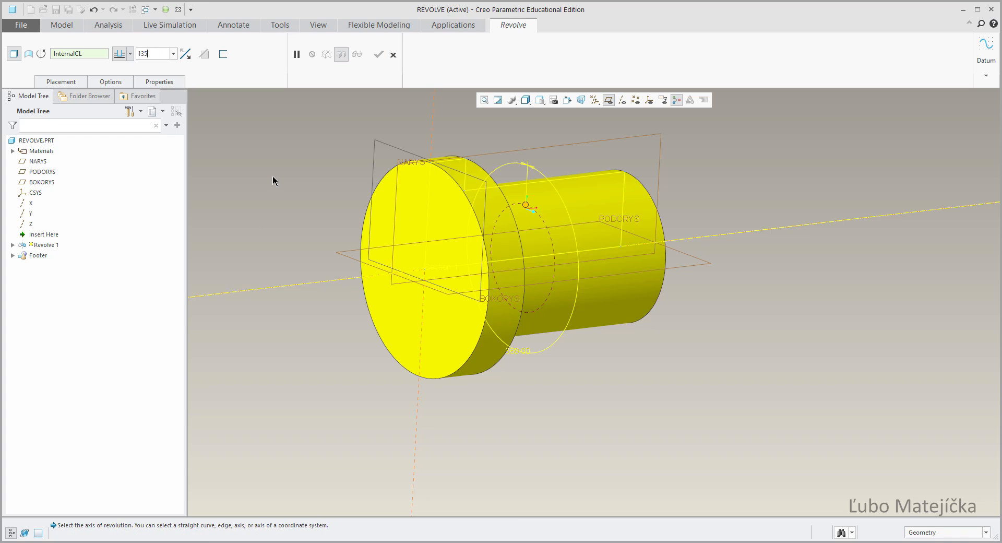
type("35")
key("Return")
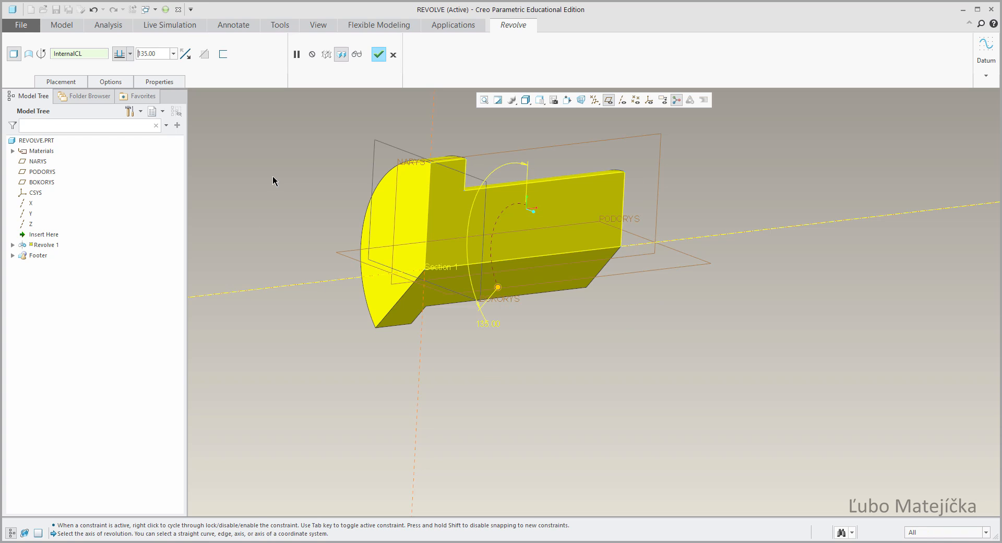
left_click(174, 54)
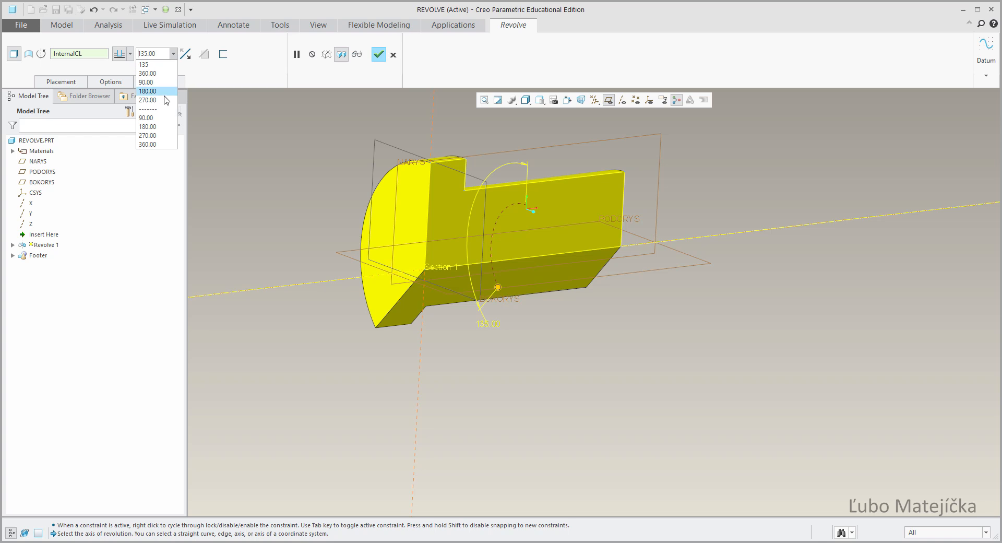
left_click(165, 145)
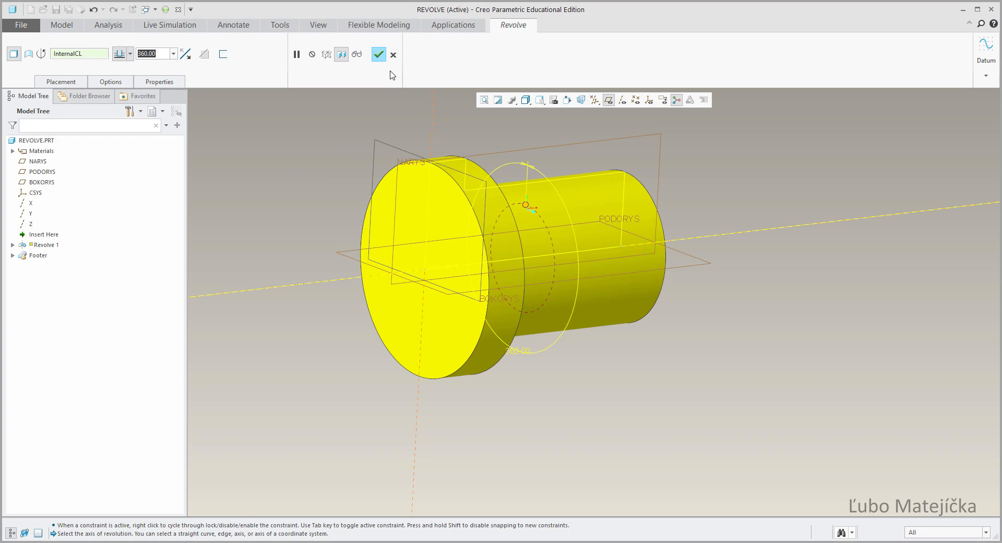
- Complete the revolve feature, inspect the solid from the small-diameter end, and clear the selection
left_click(379, 55)
scroll(362, 395, "up", 2)
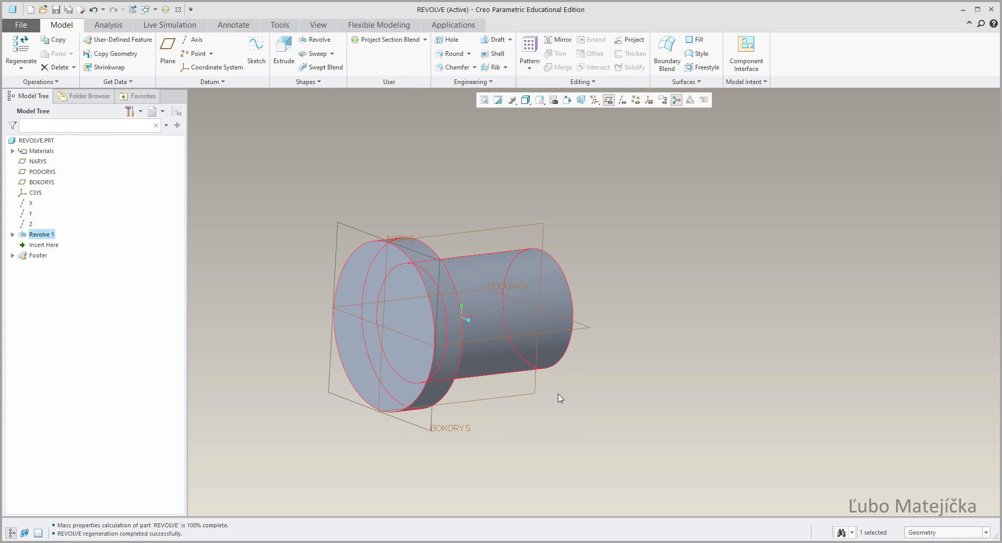
mouse_move(560, 398)
middle_mouse_down()
mouse_move(518, 419)
mouse_move(523, 463)
mouse_move(565, 413)
mouse_move(563, 433)
mouse_move(554, 431)
middle_mouse_up()
left_click(537, 425)
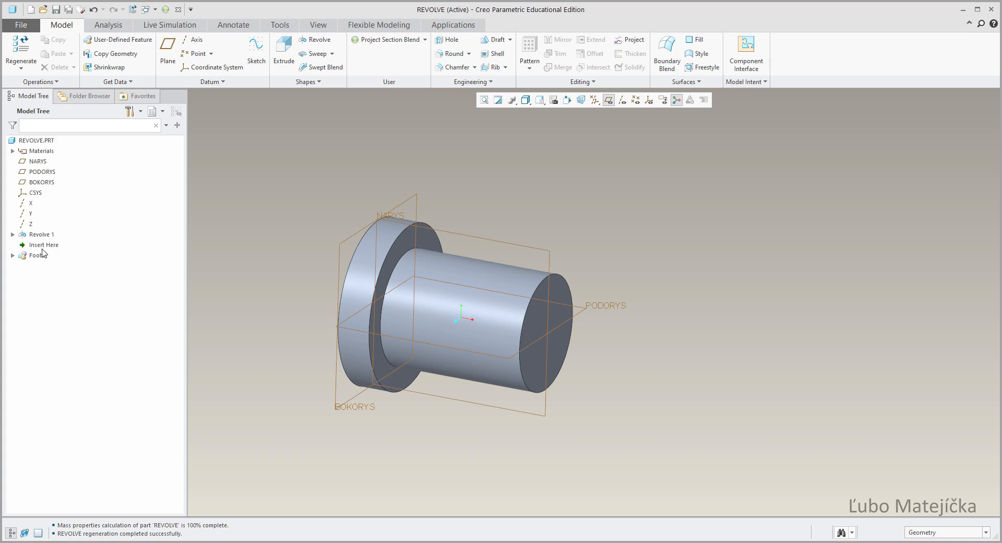
- Edit the Revolve 1 section sketch and delete the profile line lying along the axis of revolution
left_click(13, 235)
left_click(51, 245)
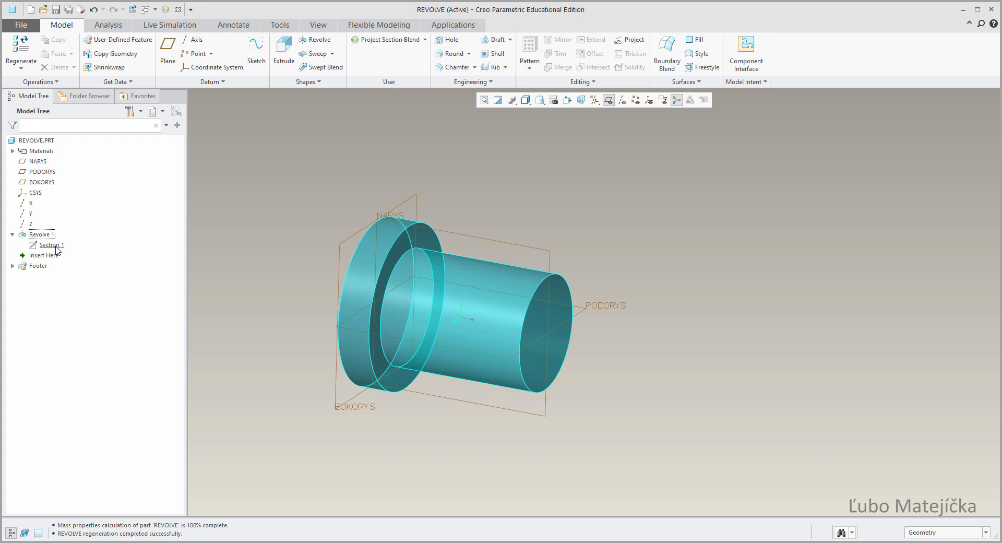
left_click(75, 199)
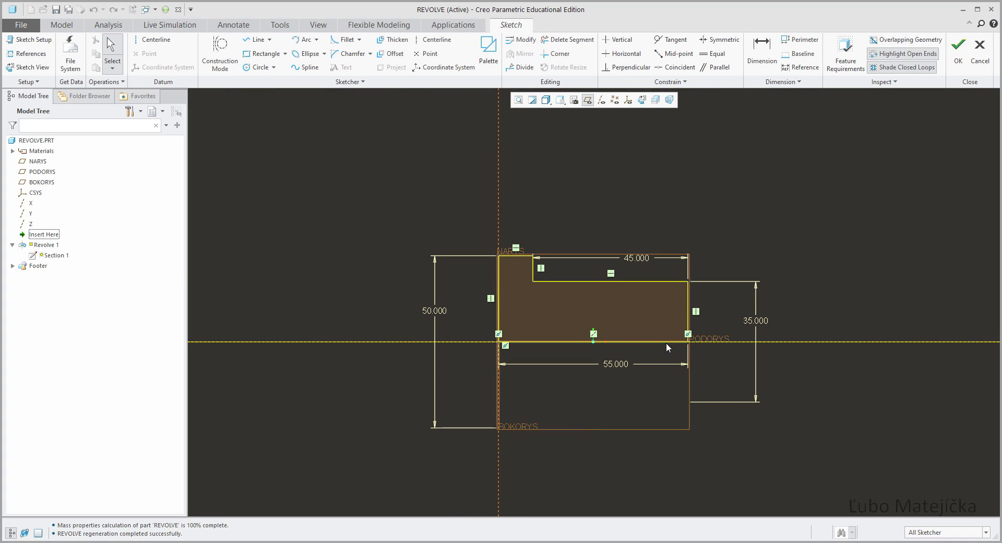
left_click(668, 340)
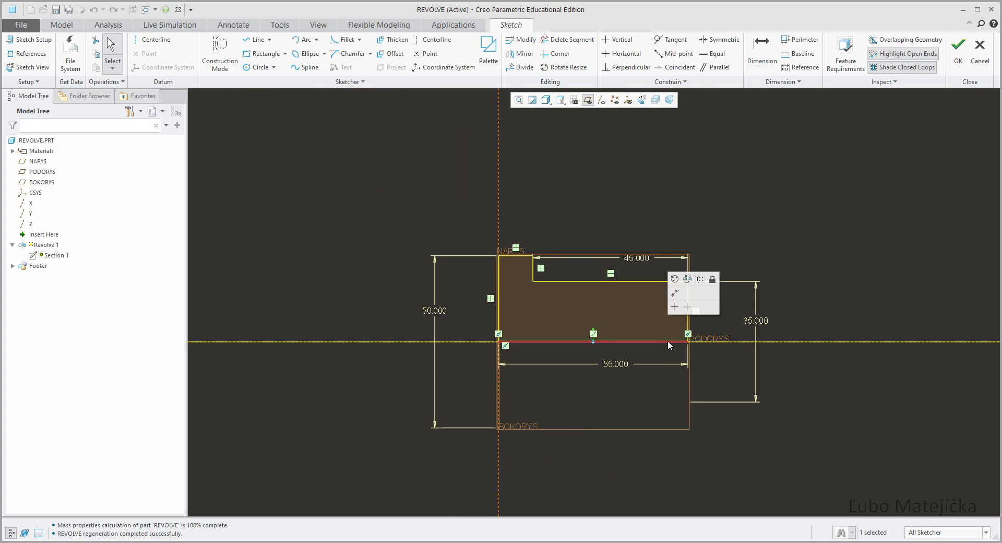
key("Delete")
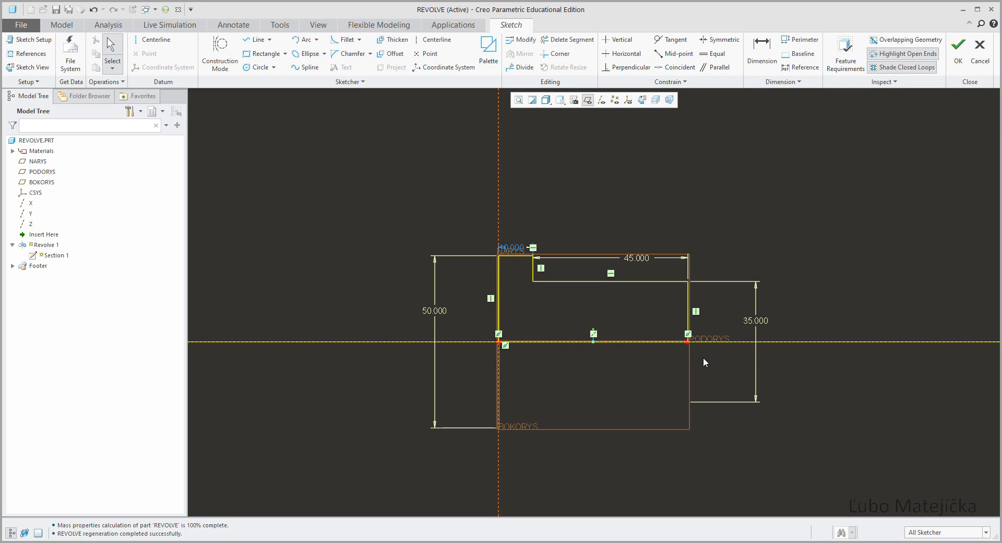
mouse_move(605, 366)
middle_mouse_down()
mouse_move(544, 366)
mouse_move(484, 384)
middle_mouse_up()
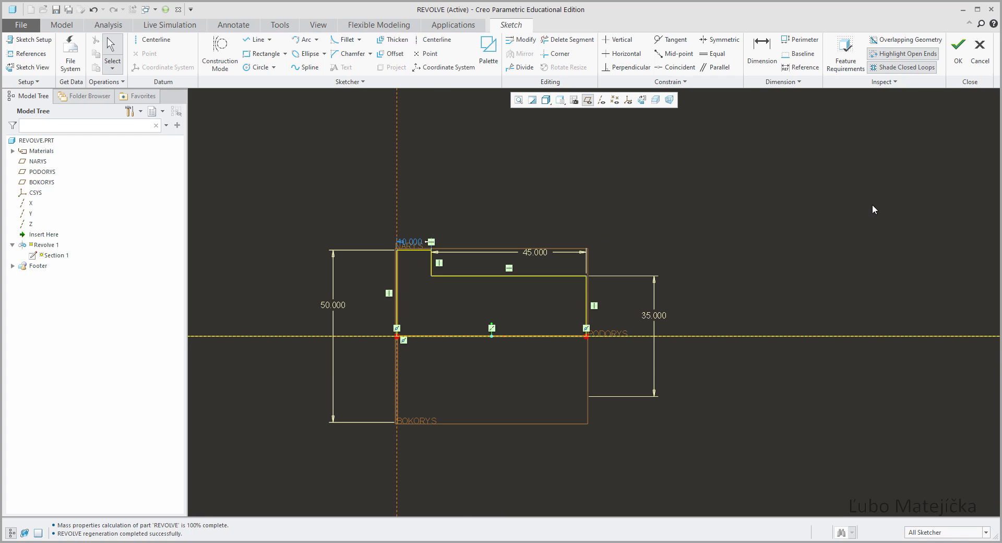
- Finish the open sketch, accept changing the revolve to a surface, and inspect the model from the small-diameter end
left_click(960, 56)
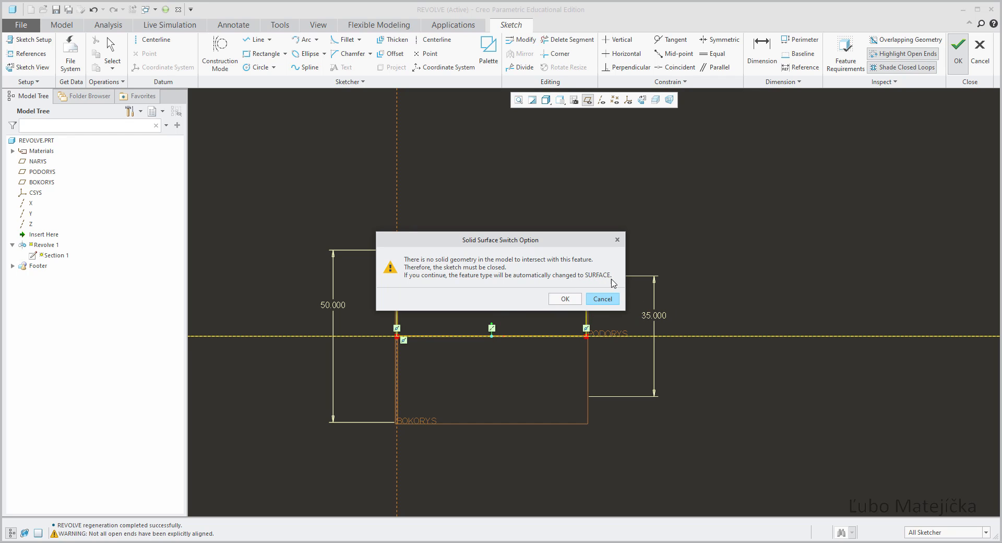
left_click(565, 299)
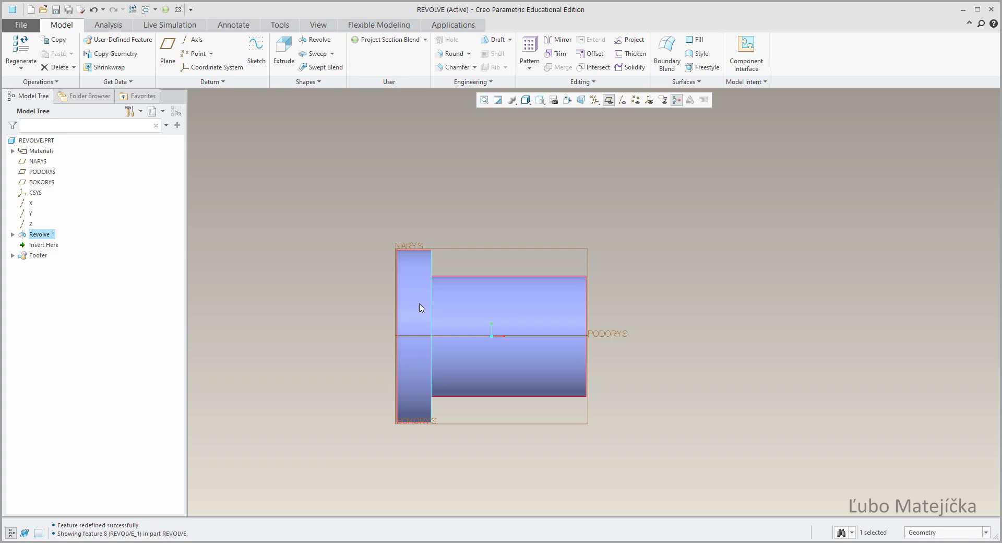
middle_click_drag(309, 182, 297, 243)
left_click(225, 249)
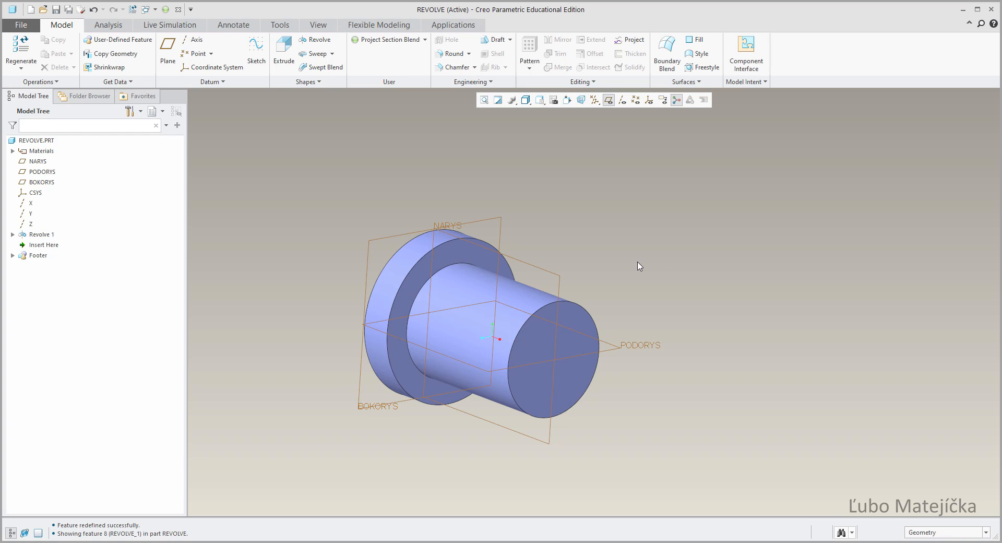
mouse_move(618, 325)
middle_mouse_down()
mouse_move(641, 297)
mouse_move(637, 311)
middle_mouse_up()
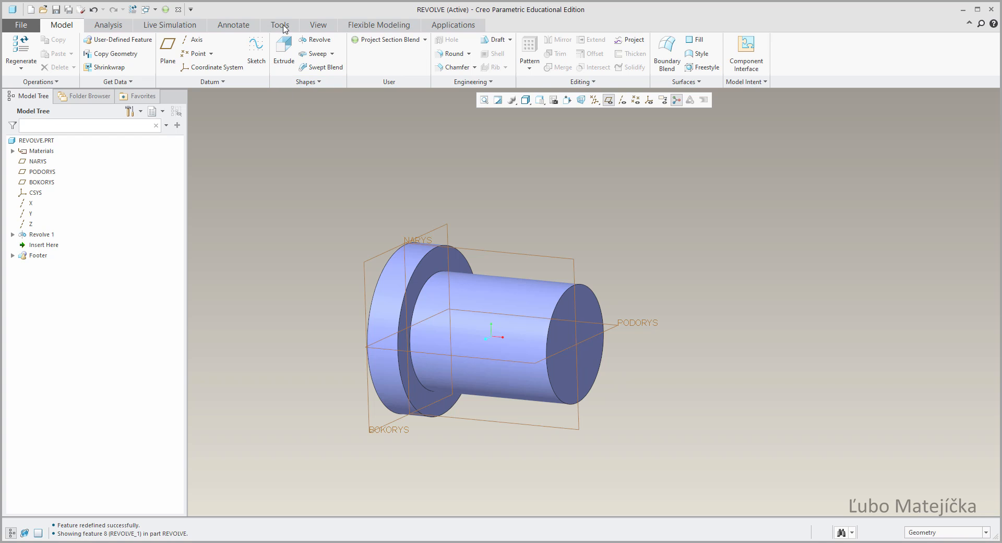
- Check the mass and volume values (HMOTNOST and OBJEM) in the part parameters of the surface model
left_click(283, 26)
left_click(334, 40)
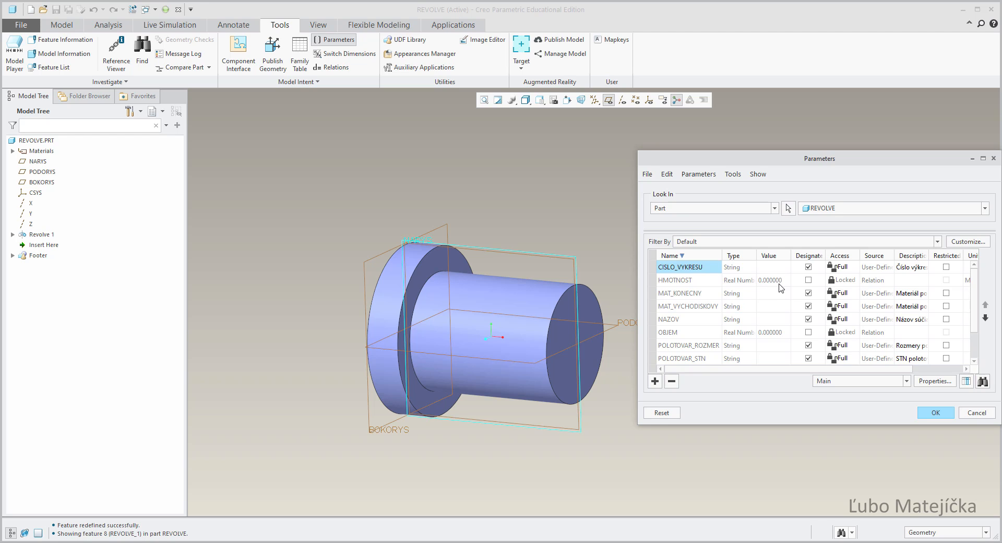
left_click(945, 416)
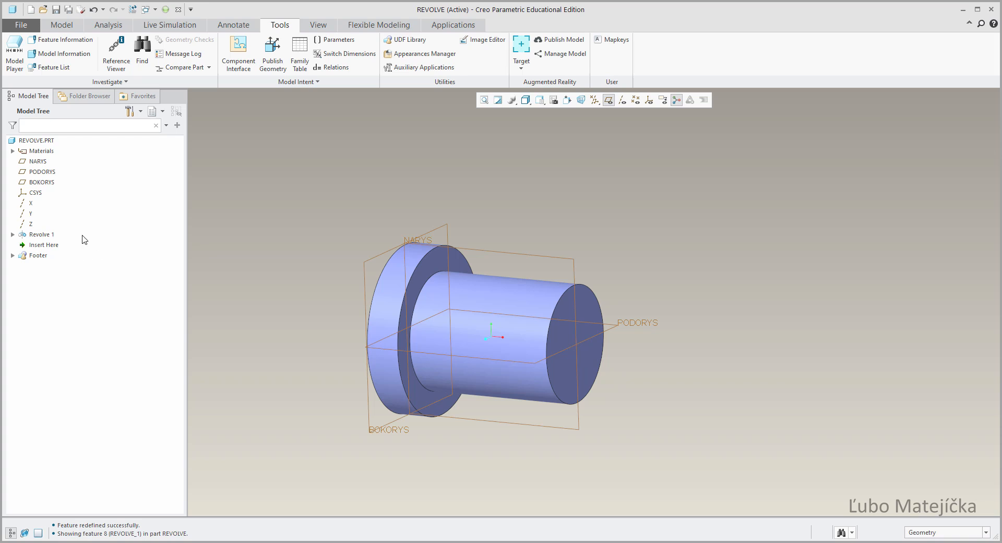
- Preview a planar section through the NARYS plane to examine the inside of the surface model, and discard the section
left_click(319, 29)
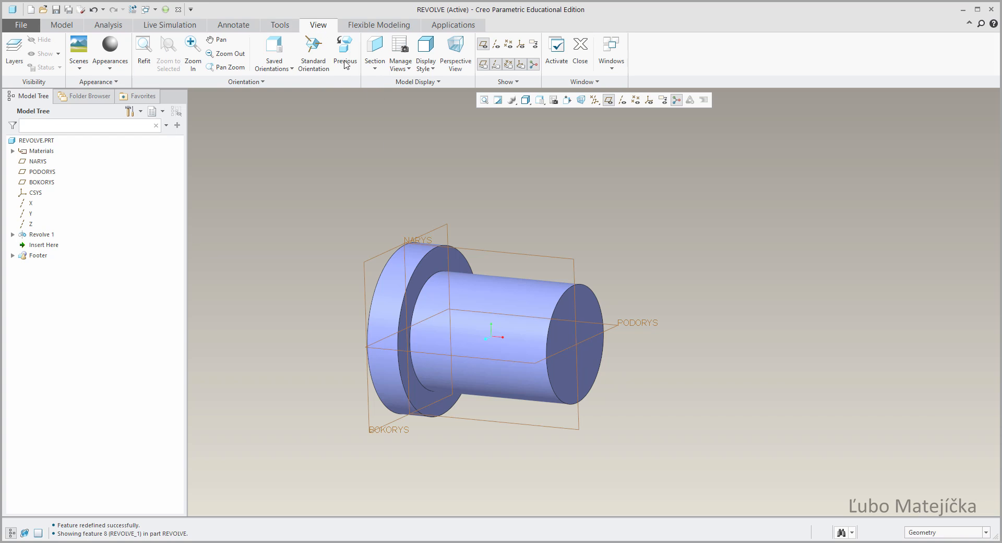
left_click(375, 51)
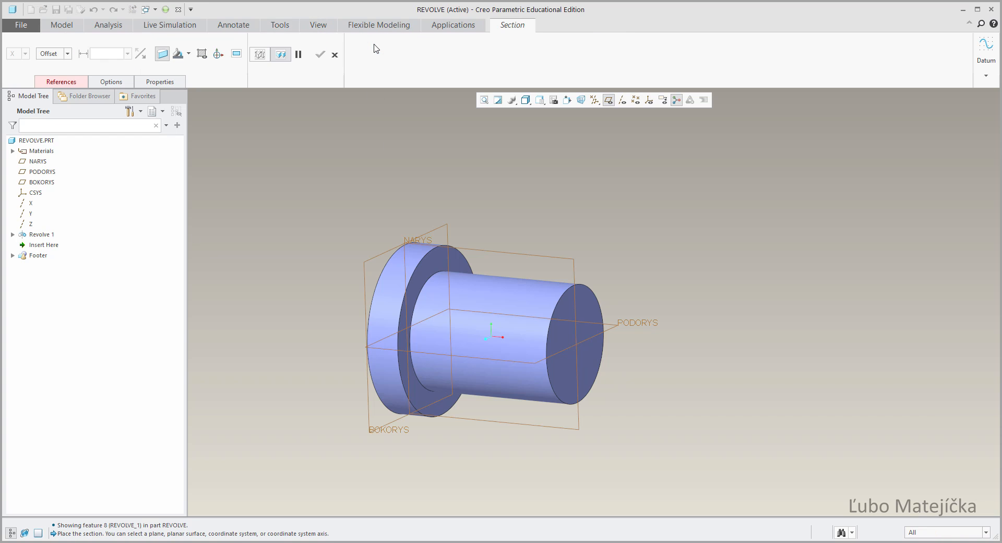
left_click(540, 253)
middle_click_drag(686, 441, 595, 397)
left_click(334, 54)
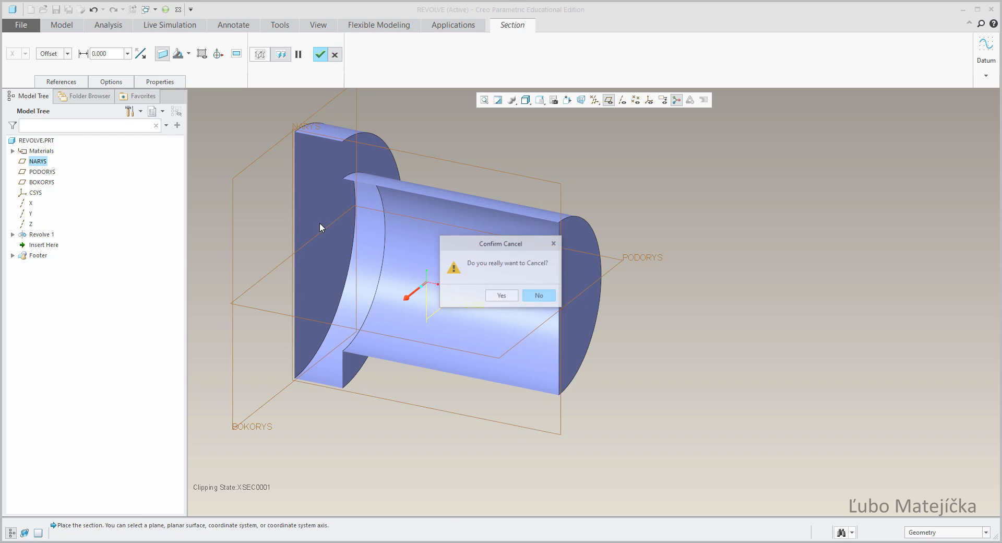
left_click(505, 295)
scroll(435, 439, "up", 3)
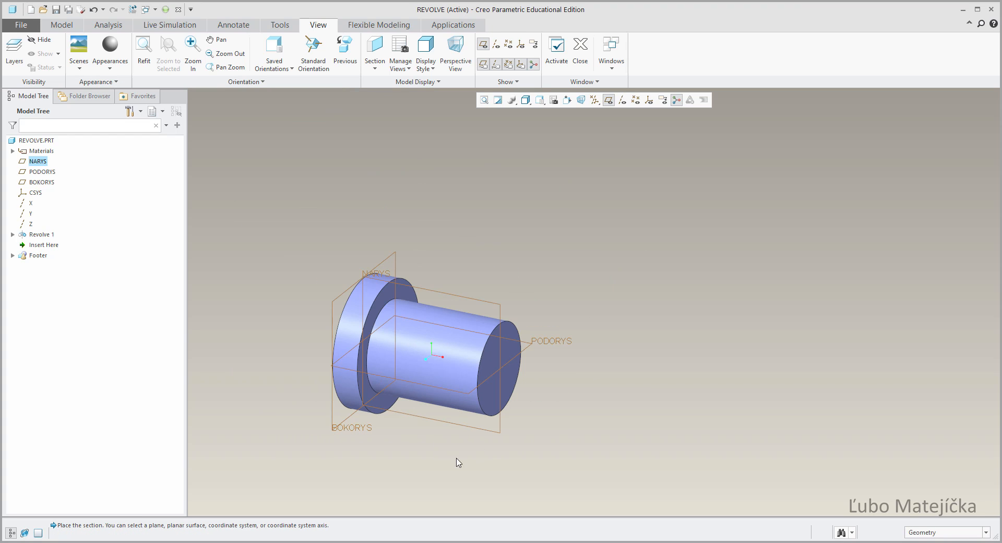
left_click(518, 474)
middle_click_drag(517, 474, 493, 442)
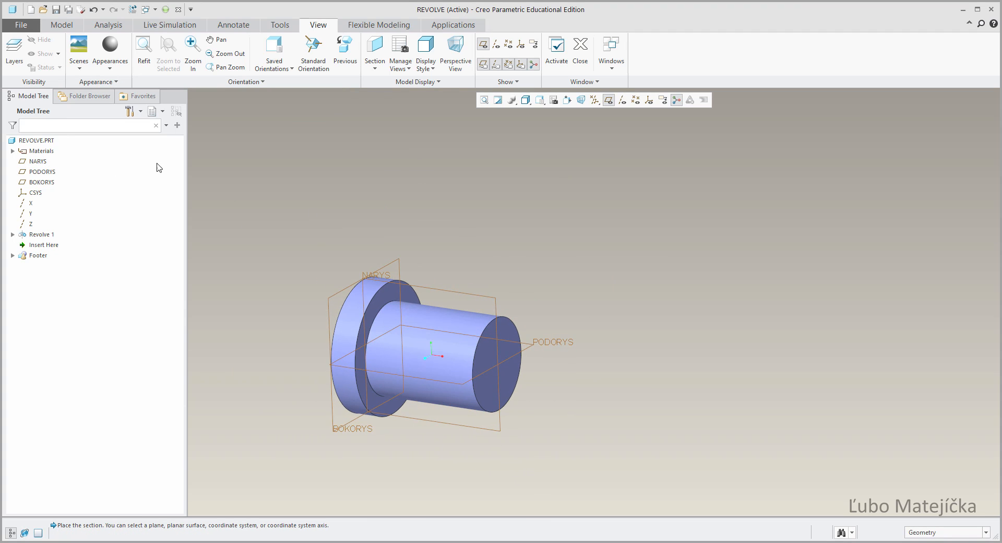
- Reopen the Revolve 1 section sketch and close the profile with a line along the axis between its two open ends
left_click(12, 234)
left_click(52, 245)
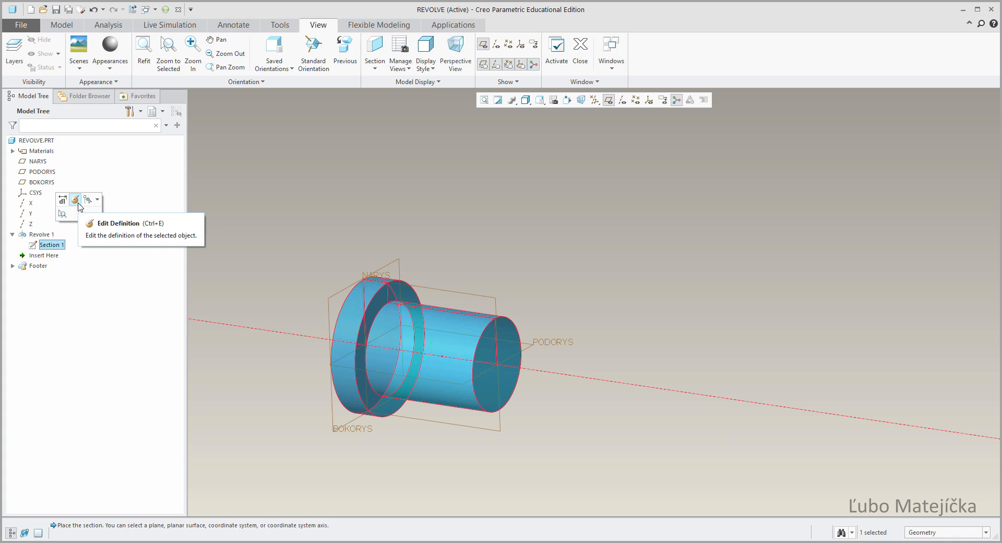
left_click(77, 201)
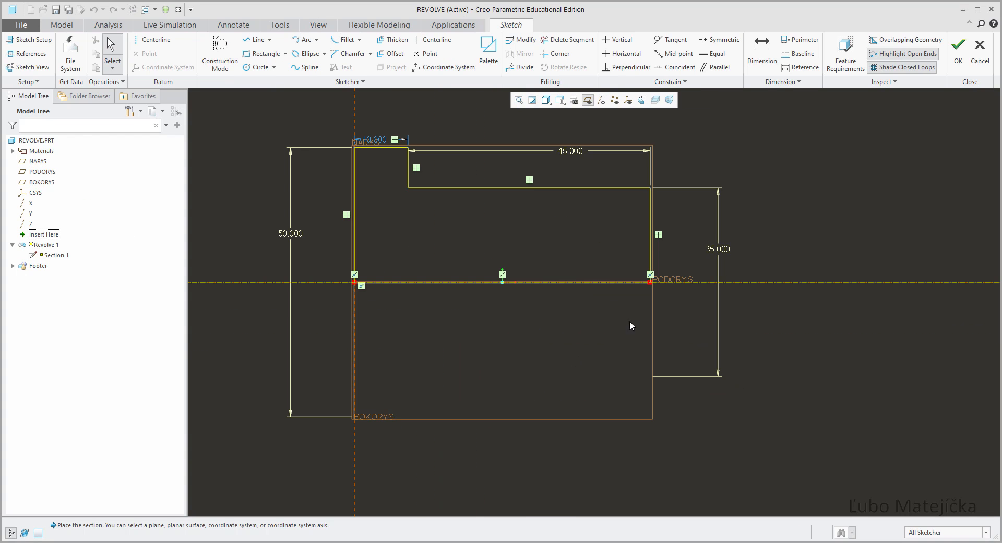
left_click(256, 39)
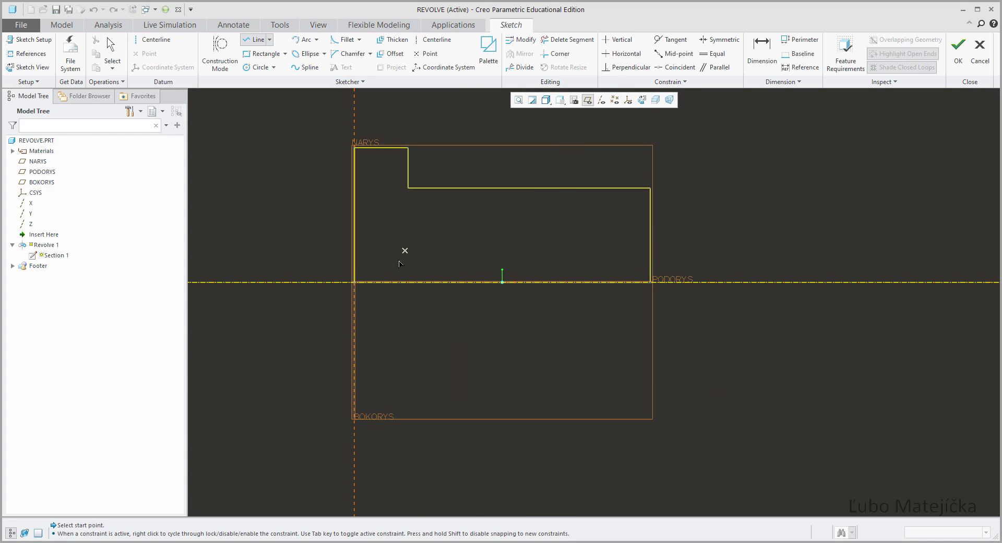
left_click(355, 283)
left_click(651, 282)
middle_click(762, 362)
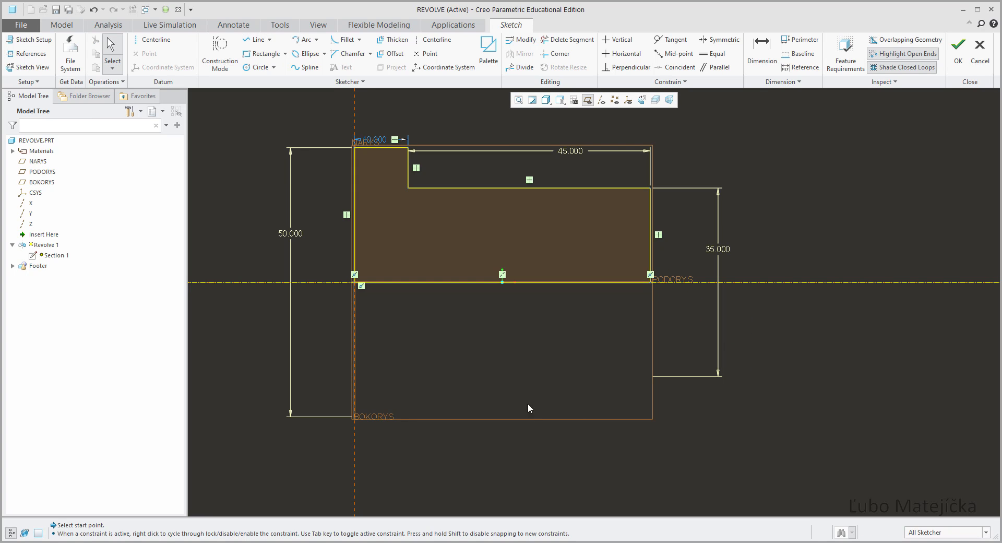
scroll(522, 386, "up", 2)
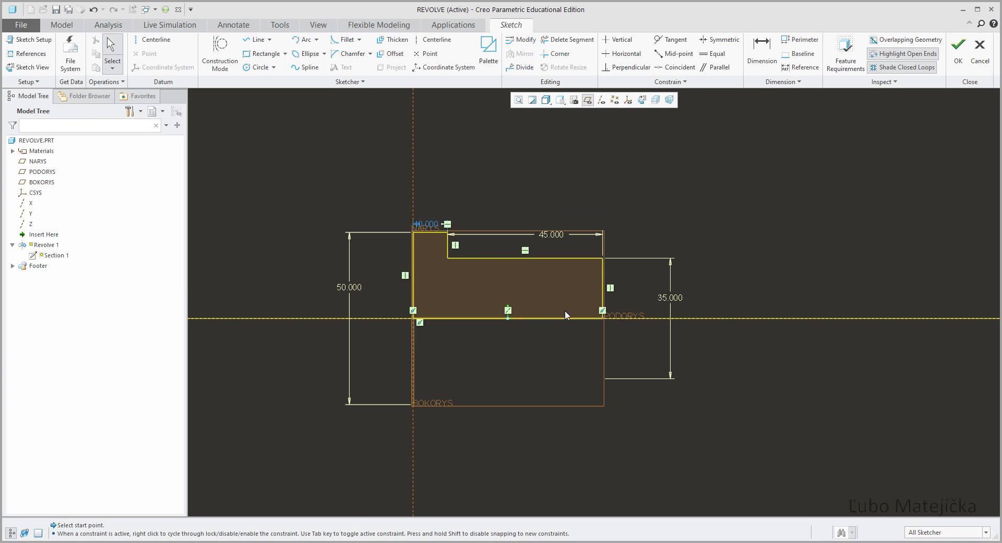
- Dimension the full length of the axis line above the profile and finish the section sketch
left_click(767, 57)
left_click(529, 324)
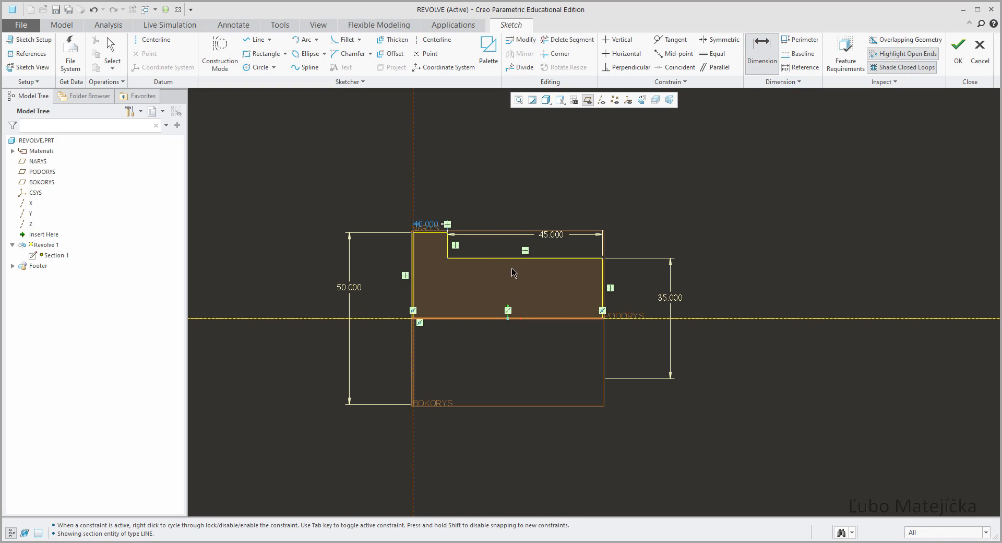
middle_click(496, 202)
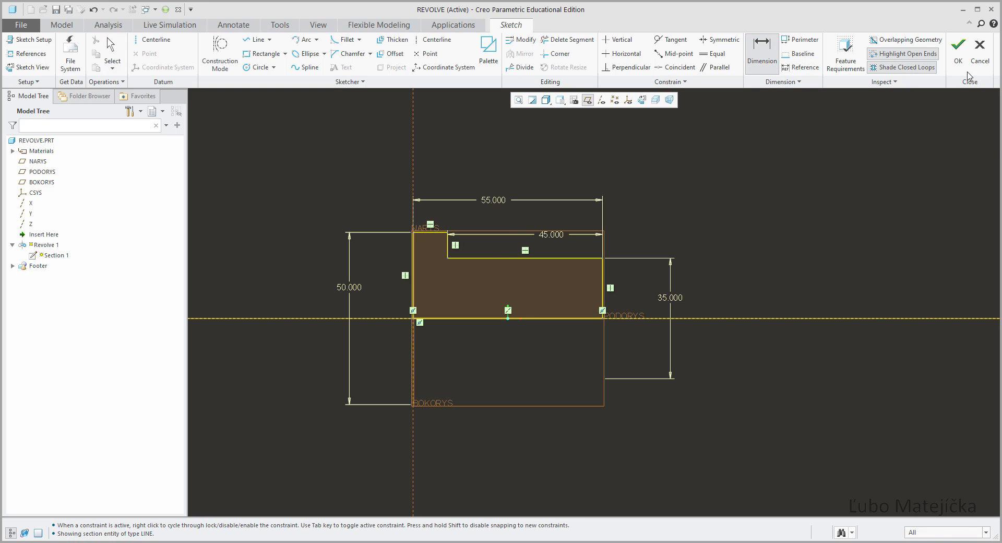
left_click(959, 52)
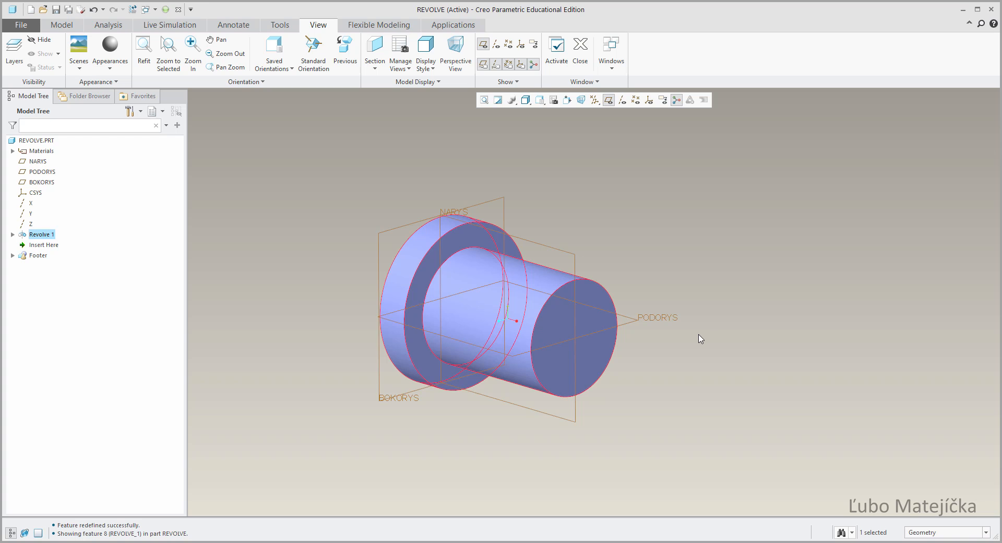
- Edit the definition of Revolve 1, change it from surface to solid, and complete the feature
left_click(45, 238)
left_click(65, 181)
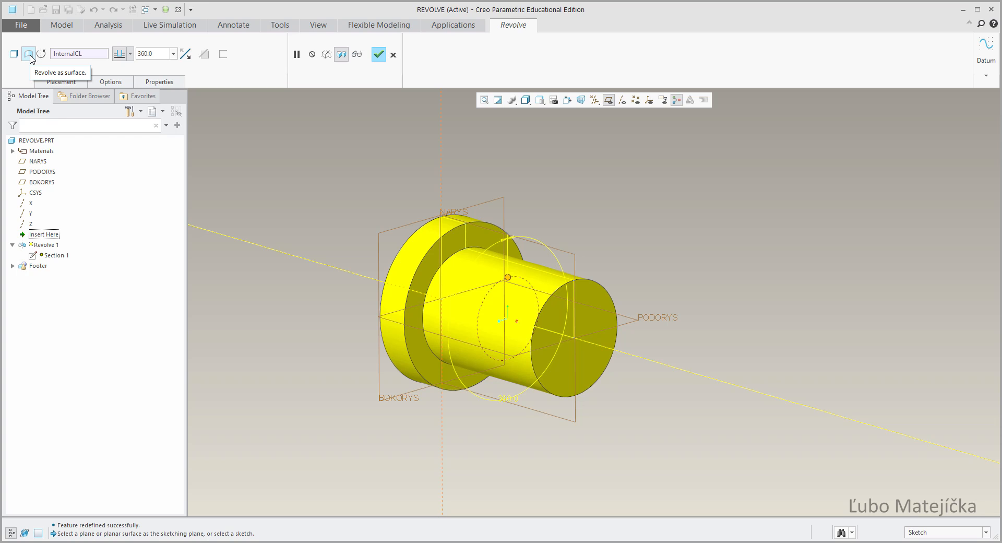
left_click(375, 59)
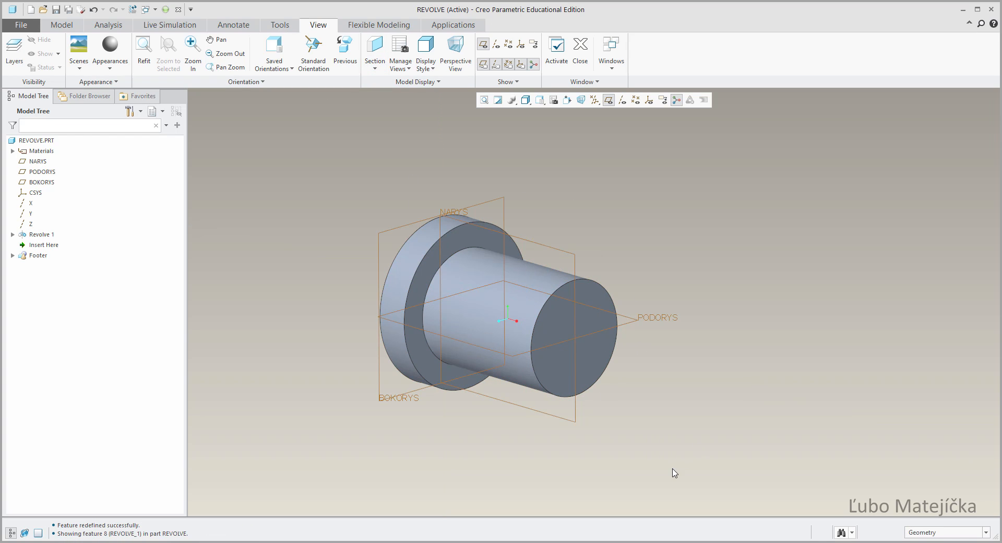
mouse_move(673, 471)
middle_mouse_down()
mouse_move(722, 440)
mouse_move(648, 379)
middle_mouse_up()
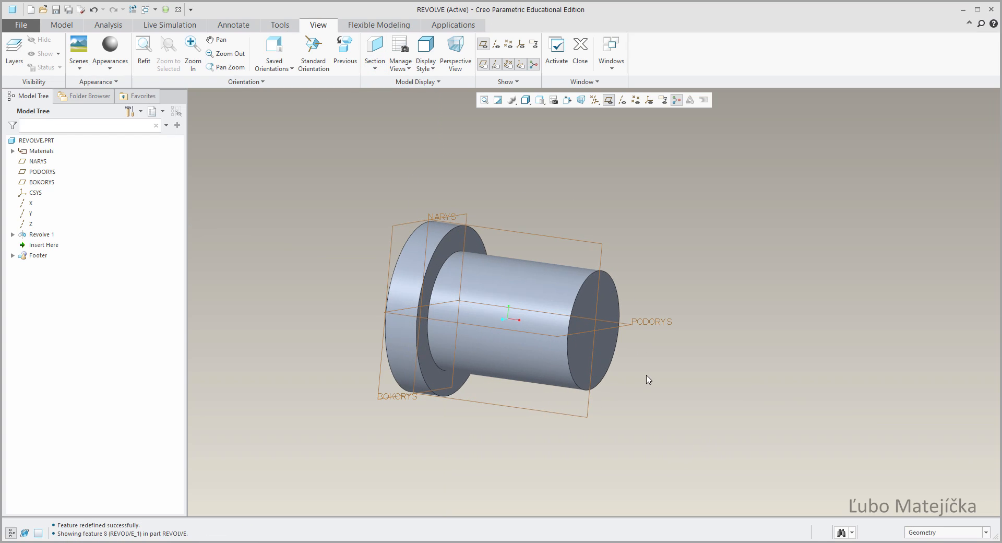
- Check the mass and volume values in the part parameters of the solid model
left_click(280, 25)
left_click(335, 40)
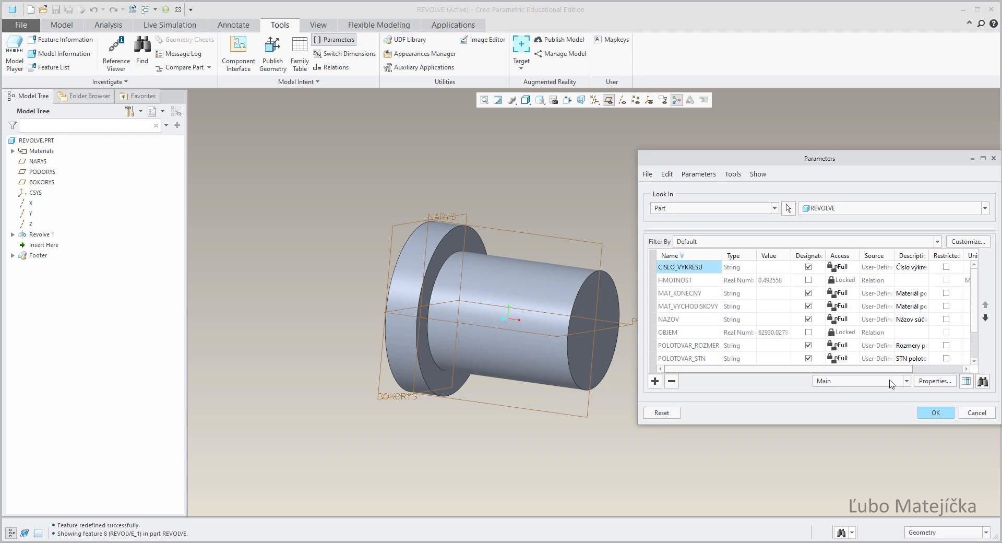
left_click(934, 413)
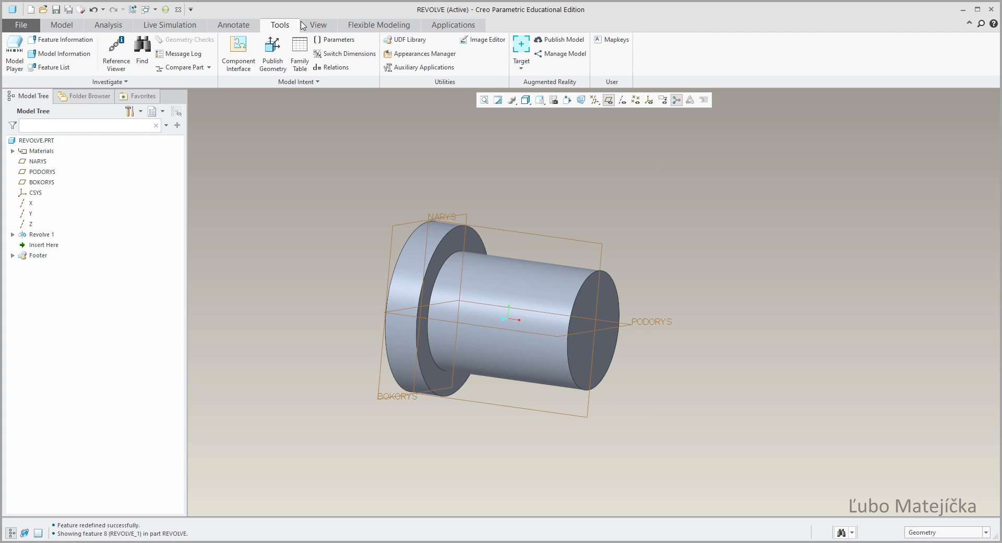
- Preview a planar section through the NARYS plane to examine the solid's interior, and cancel the section
left_click(320, 28)
left_click(375, 50)
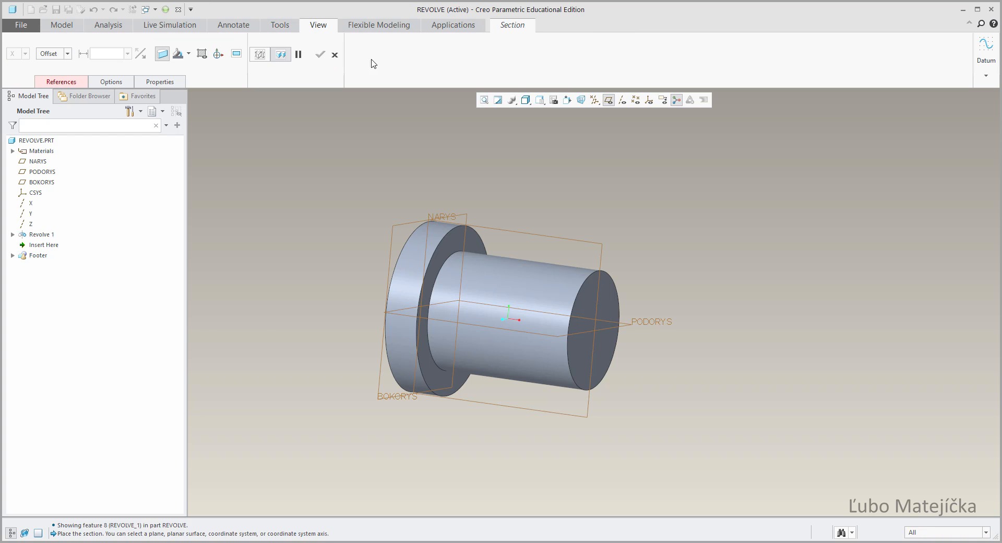
left_click(524, 235)
middle_click_drag(697, 398, 453, 171)
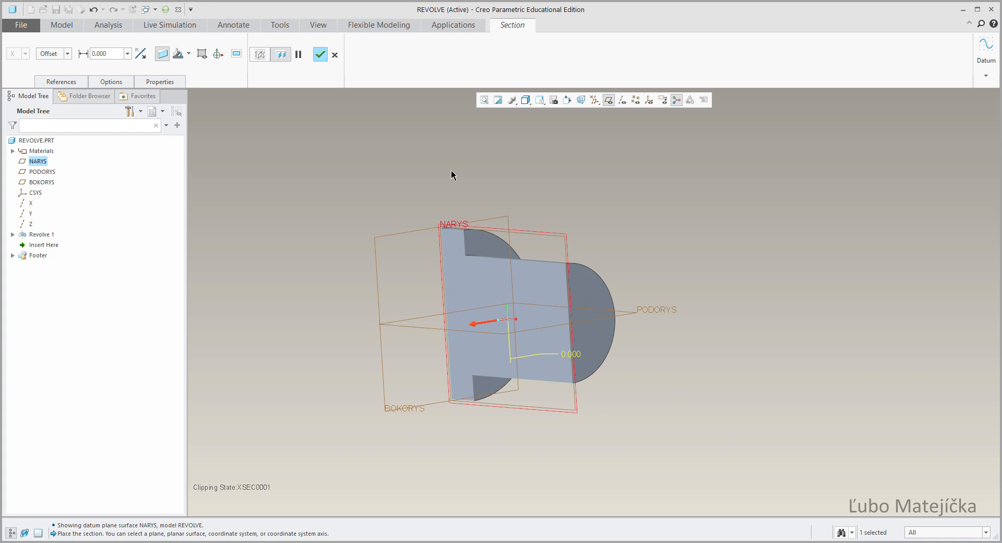
left_click(334, 55)
left_click(502, 296)
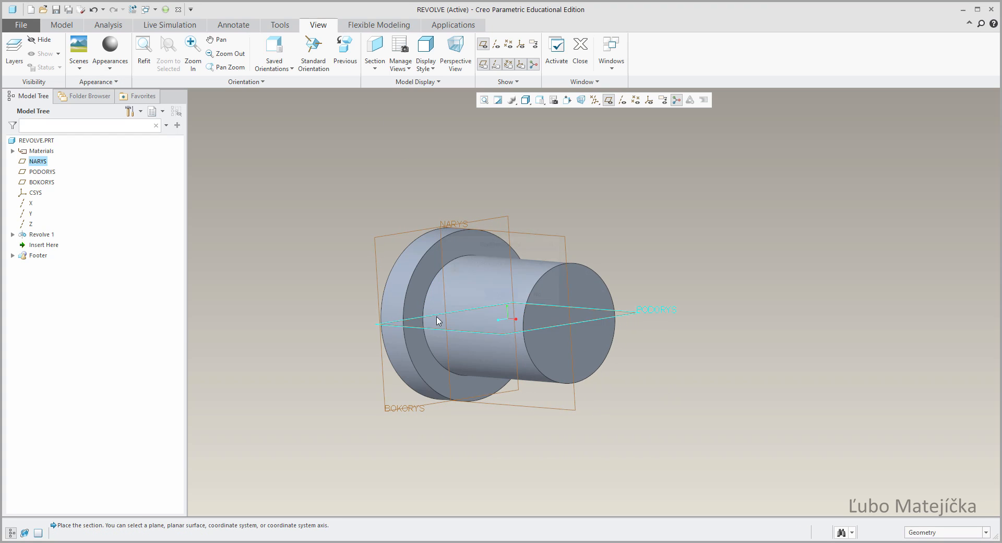
mouse_move(643, 423)
middle_mouse_down()
mouse_move(675, 403)
mouse_move(665, 453)
mouse_move(672, 415)
mouse_move(651, 433)
middle_mouse_up()
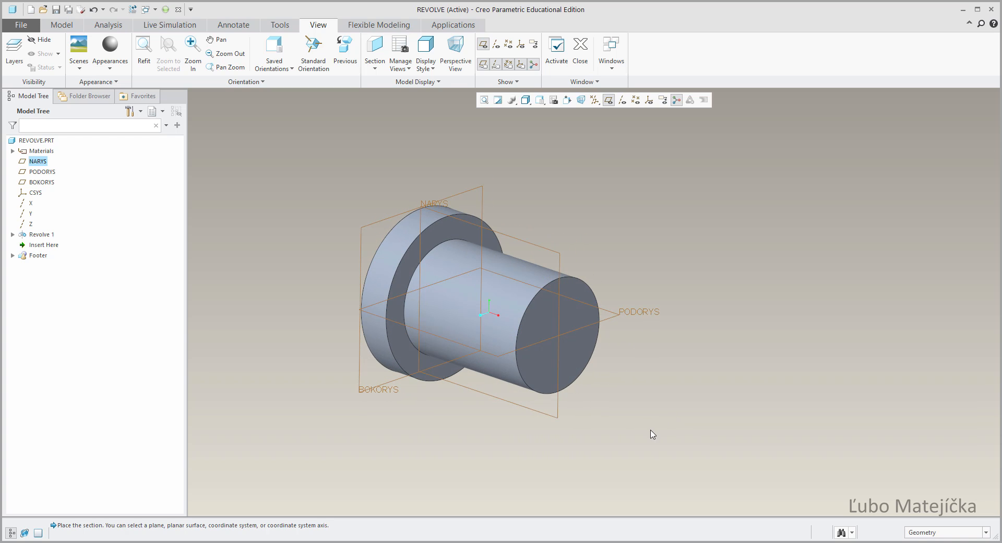